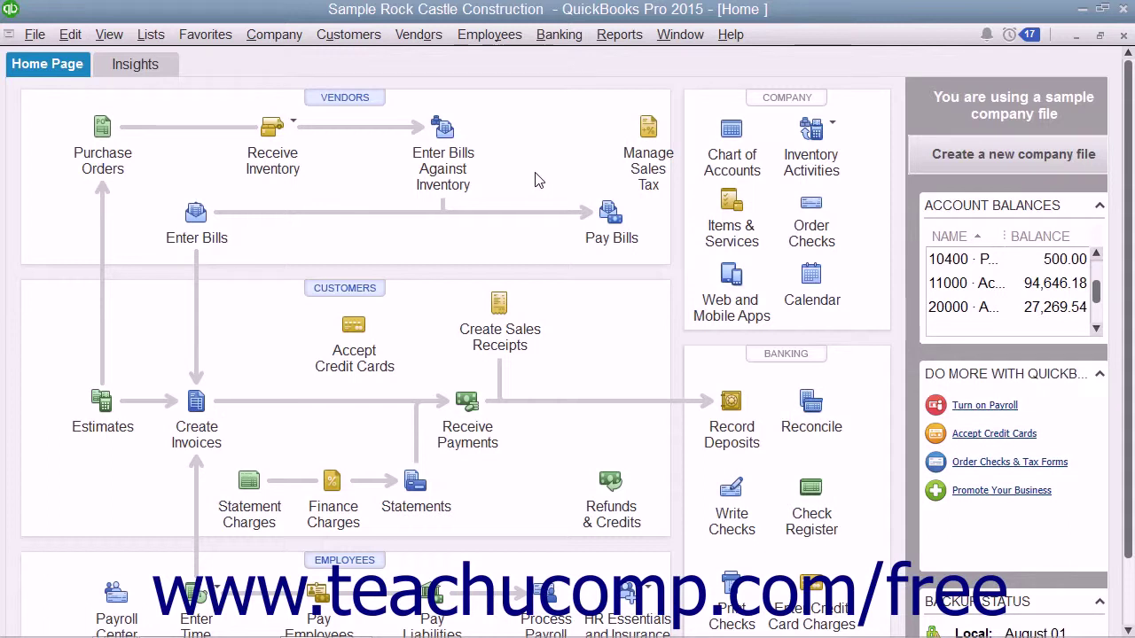
Step: Start adding a loan in Loan Manager for the Trailer Loan account, with Great Statewide Bank as the lender
click(555, 35)
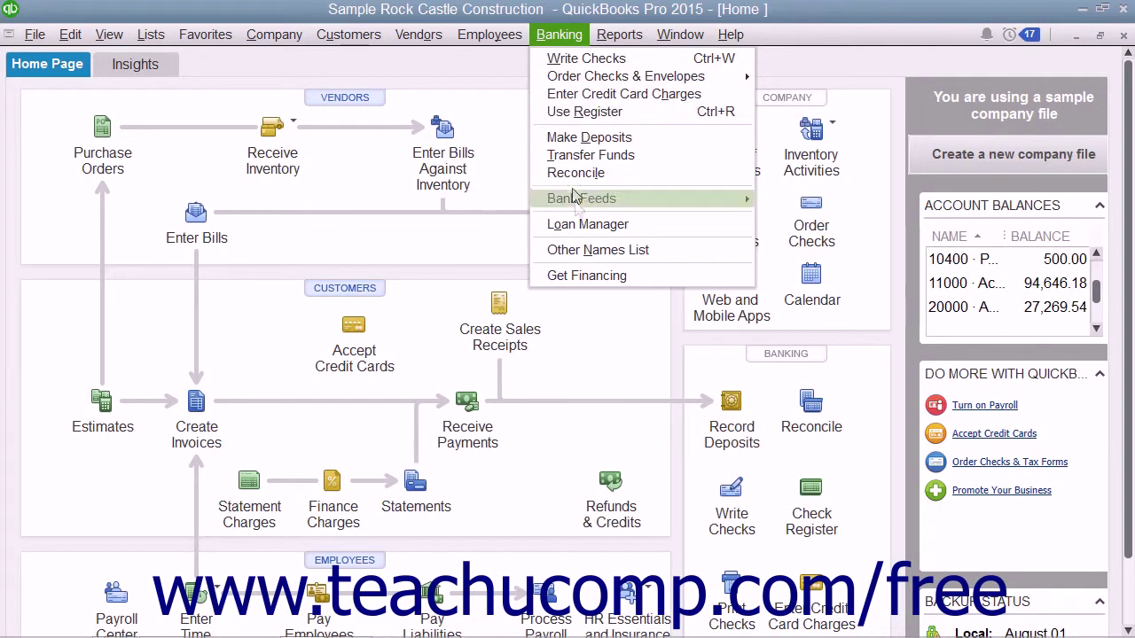
click(581, 226)
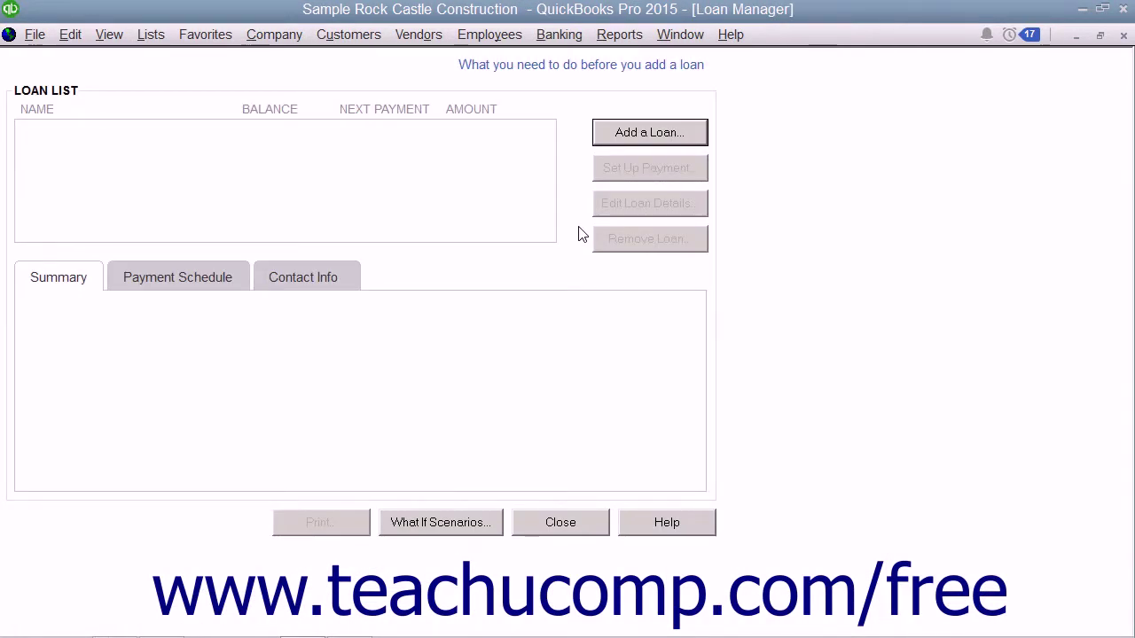
click(625, 134)
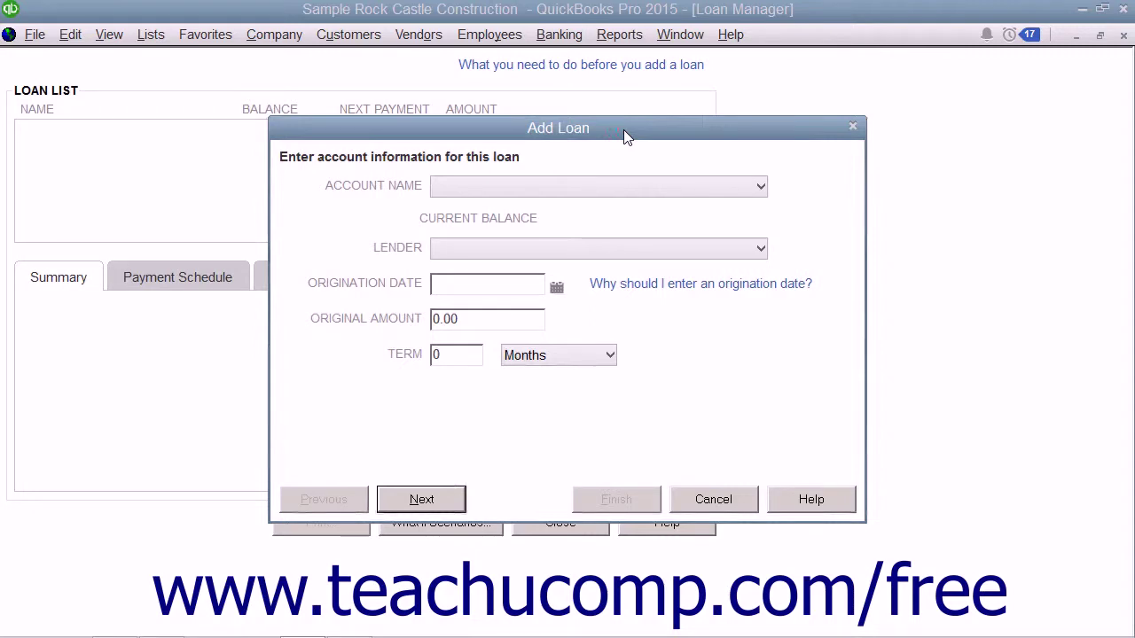
click(635, 185)
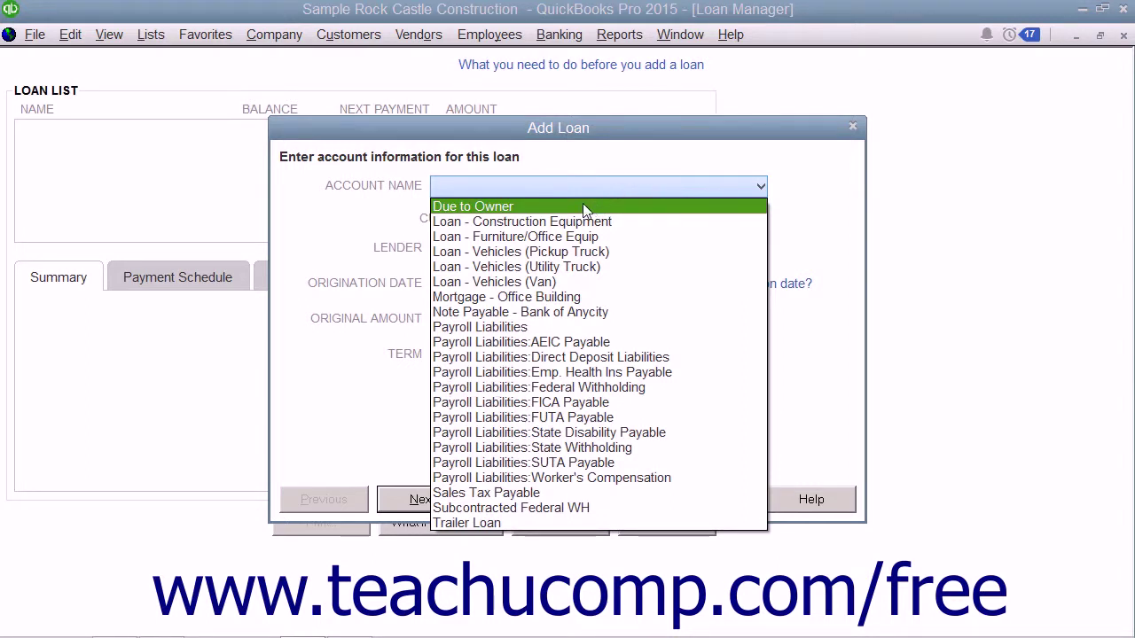
click(516, 526)
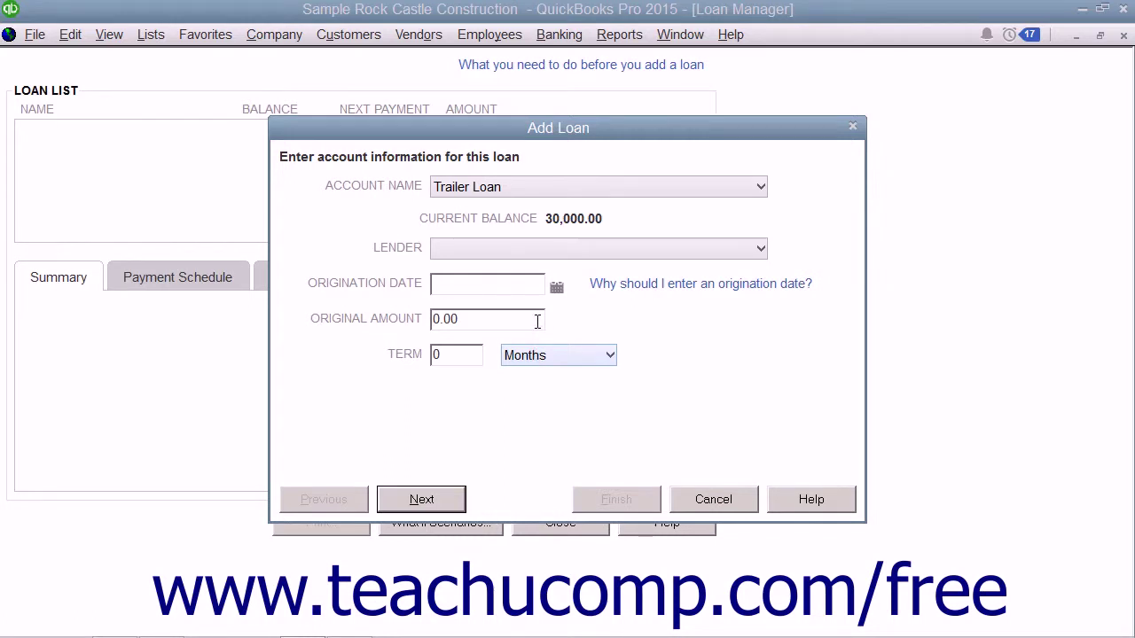
click(638, 257)
scroll(570, 256, down, 3)
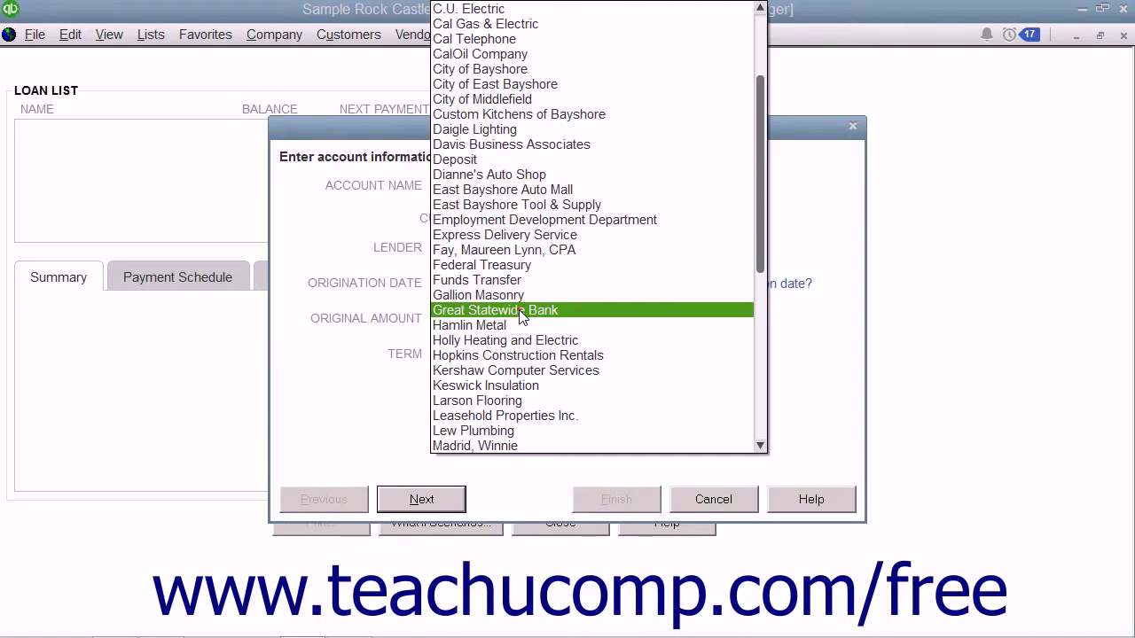
click(497, 375)
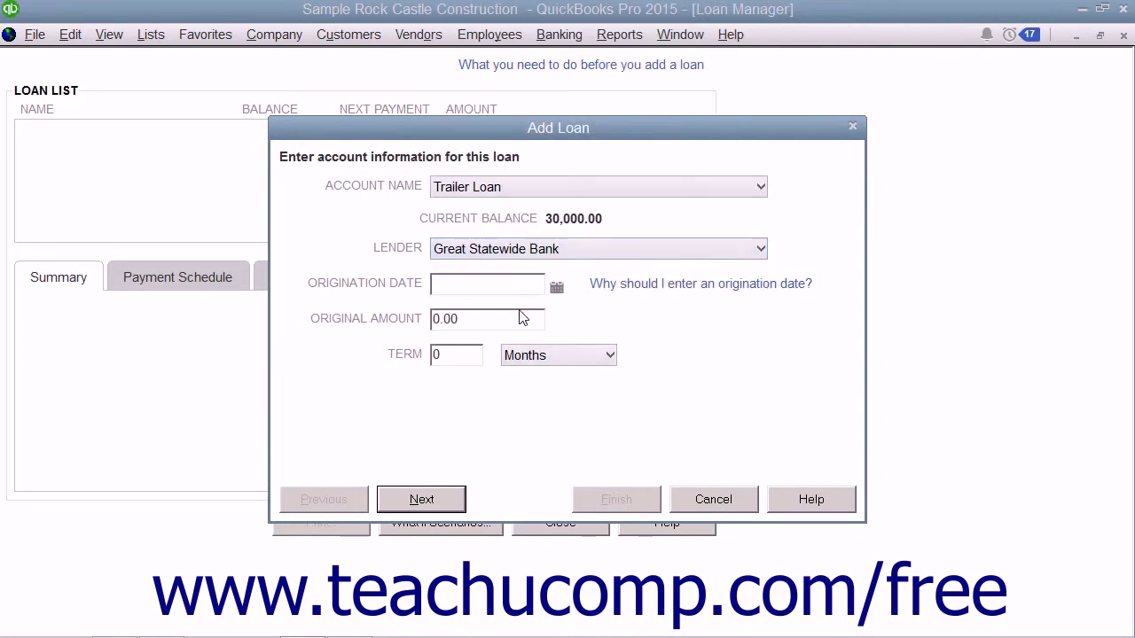
Step: Set the loan's origination date to 12/15/2019, original amount to 30,000.00 and term to 6 years, and continue to the payment information
click(486, 279)
text(12/15/2019)
key(Tab)
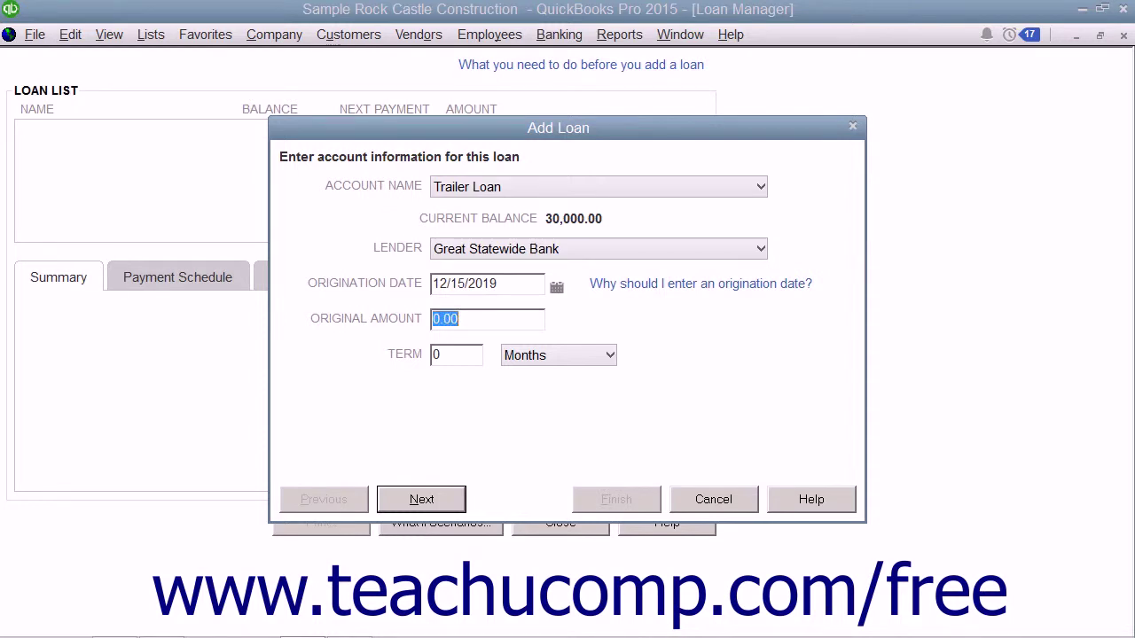
text(30000)
key(Tab)
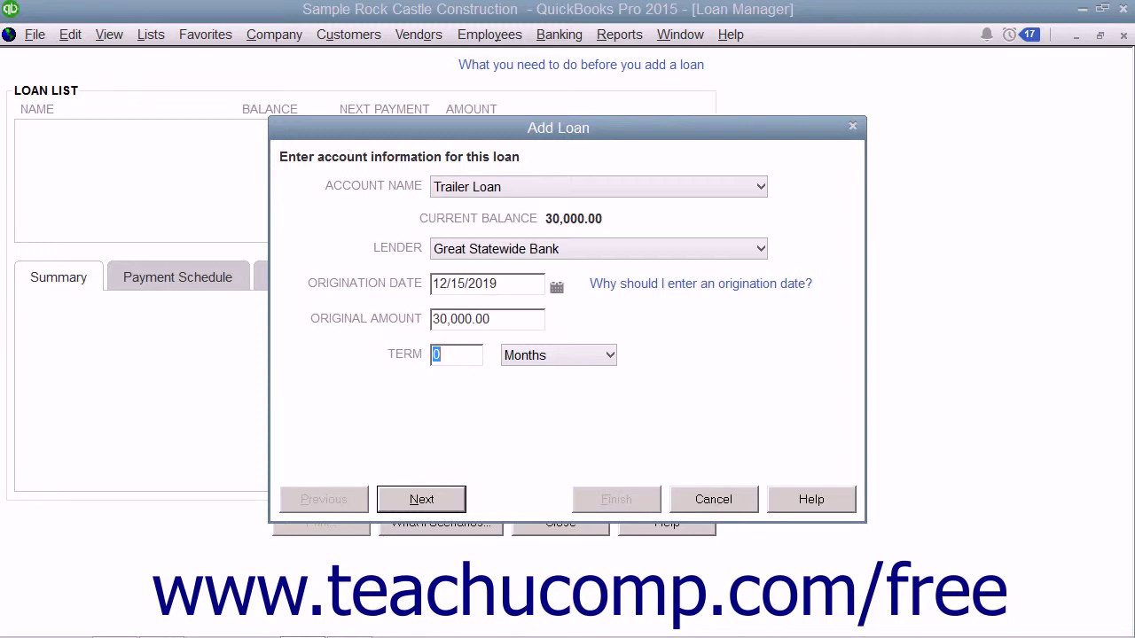
text(6)
click(608, 356)
click(571, 404)
click(444, 502)
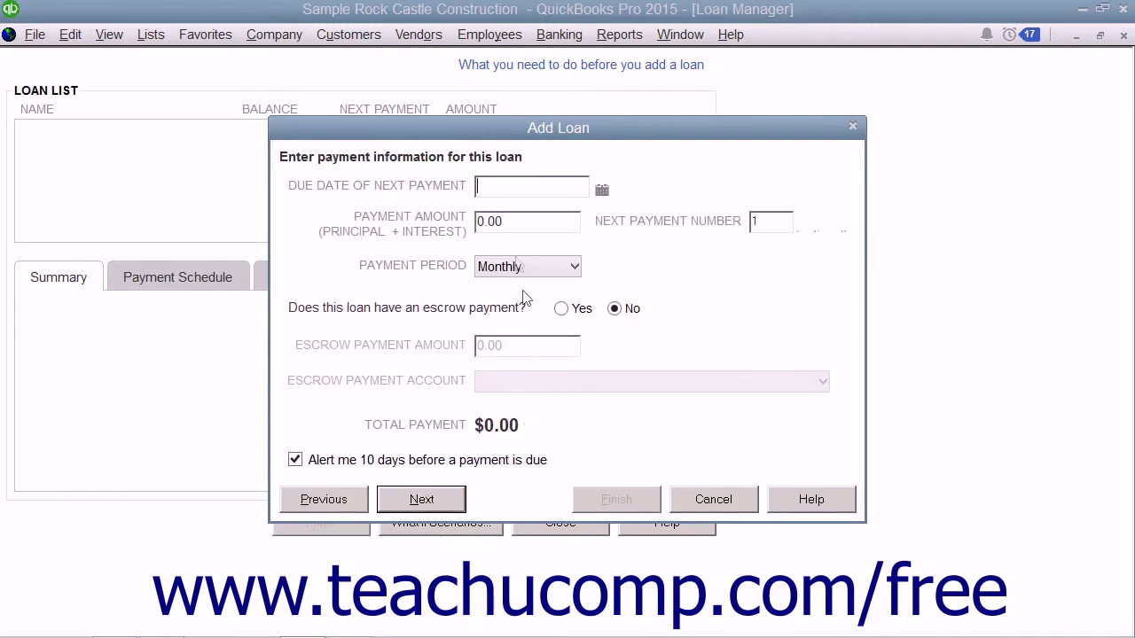
Step: Enter a next payment due 01/15/2020 of 497.19 with a monthly period and no escrow payment, and continue to the interest information
text(1/15/2020)
key(Tab)
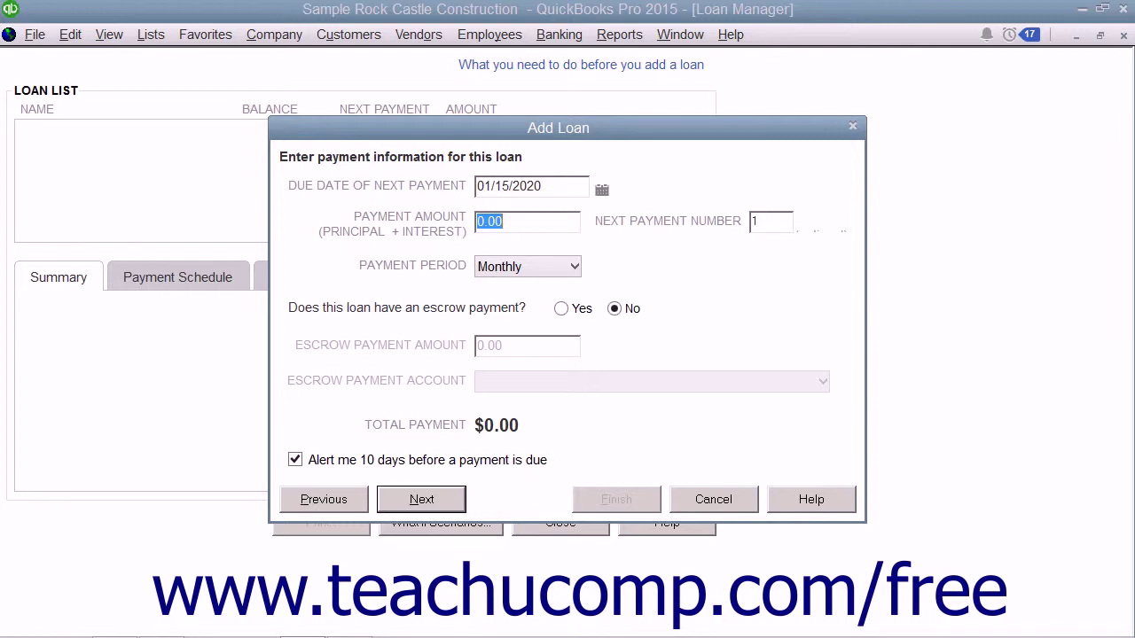
text(497.19)
key(Tab)
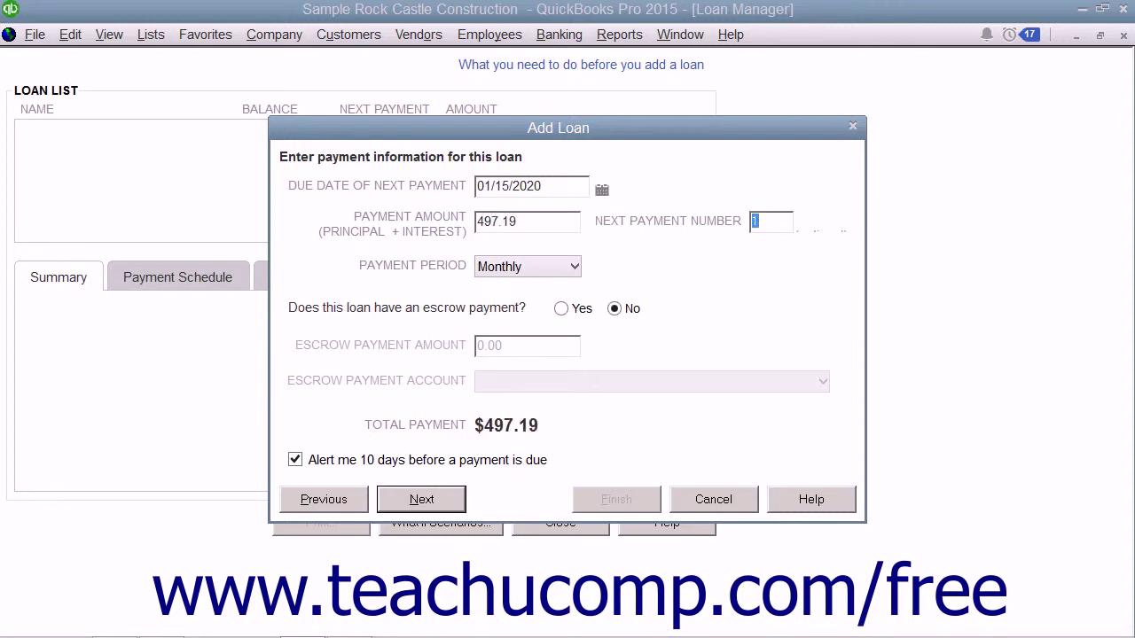
click(544, 223)
click(575, 269)
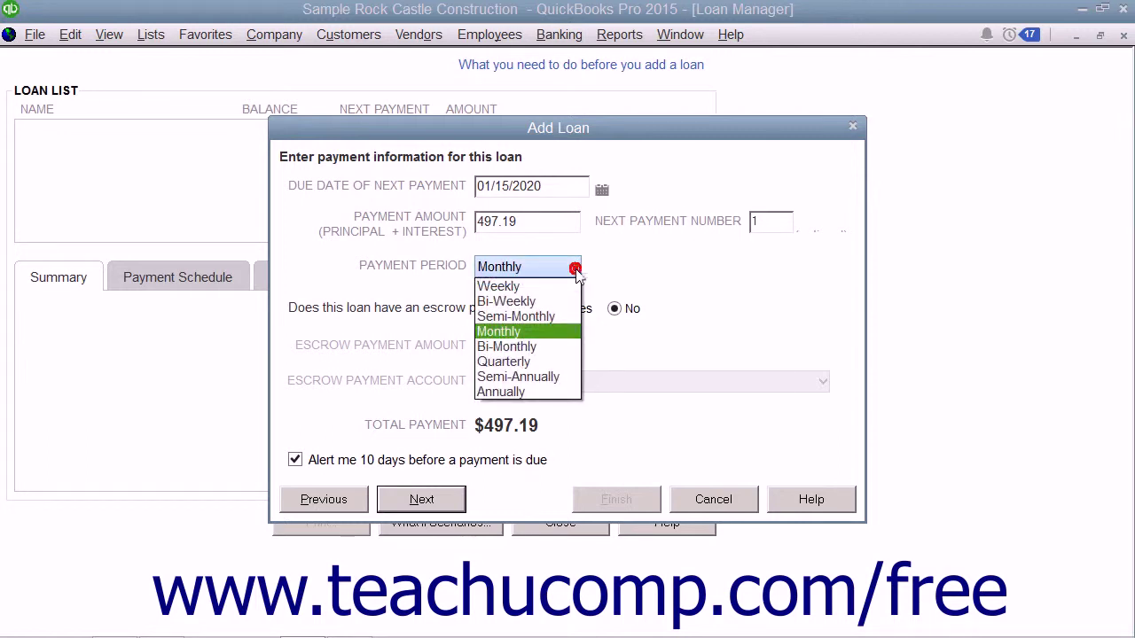
click(540, 335)
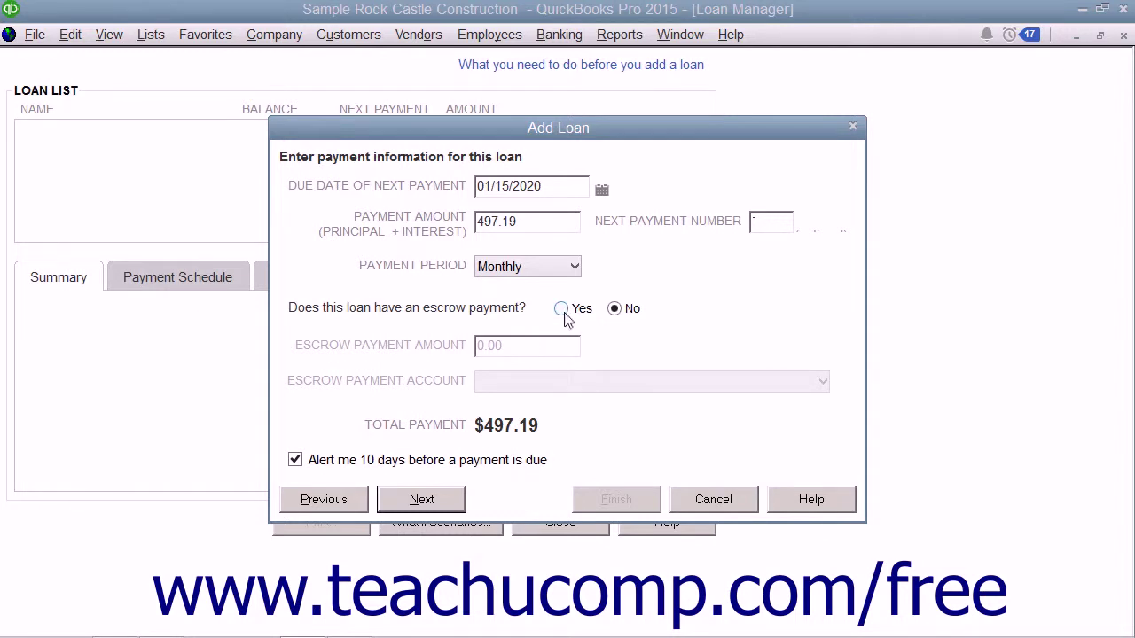
click(565, 314)
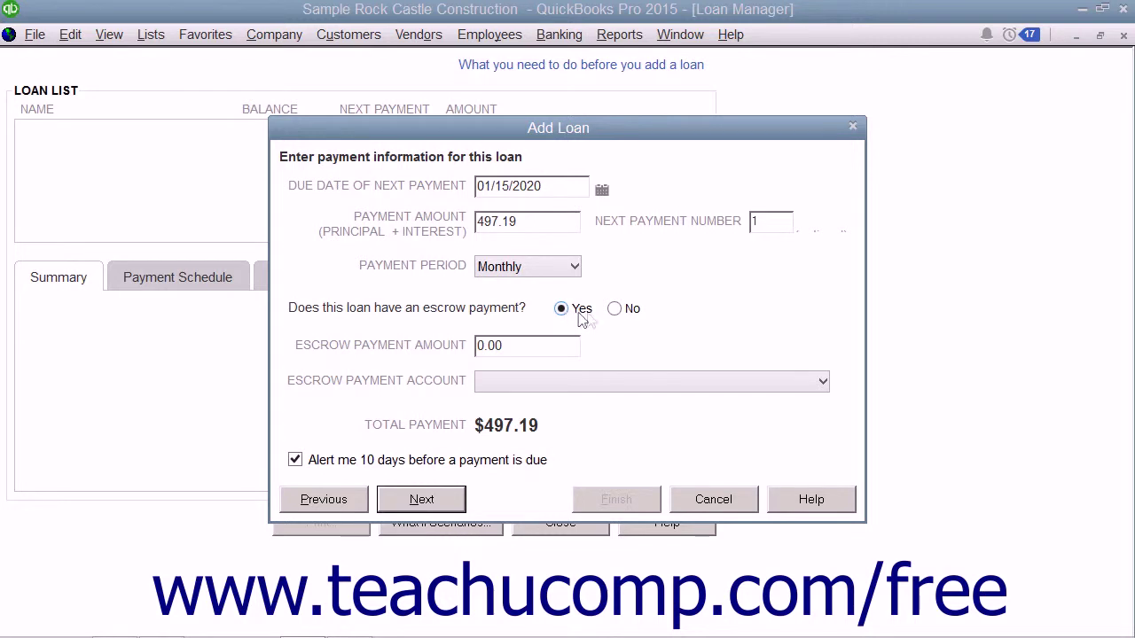
click(615, 311)
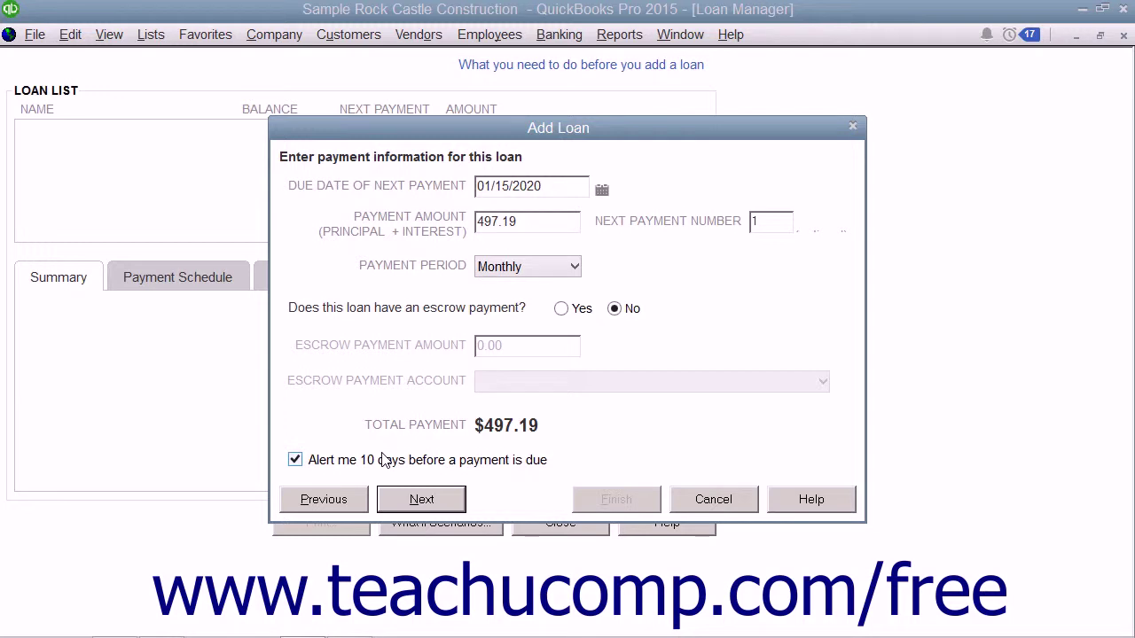
click(422, 499)
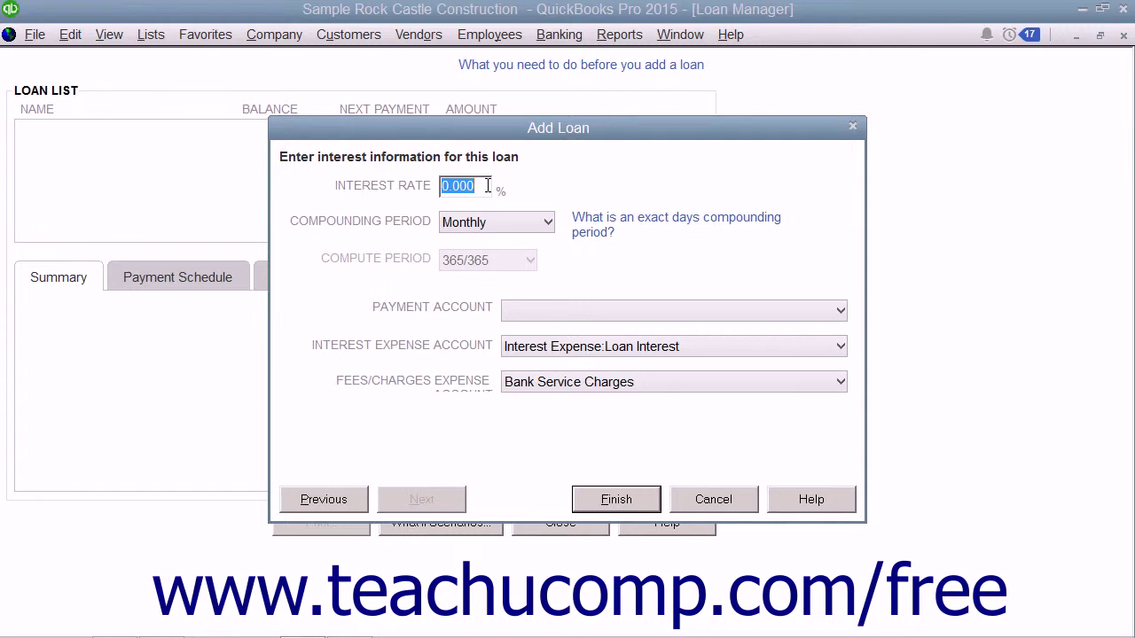
Step: Set the loan's interest rate to 6% with a monthly compounding period
text(6)
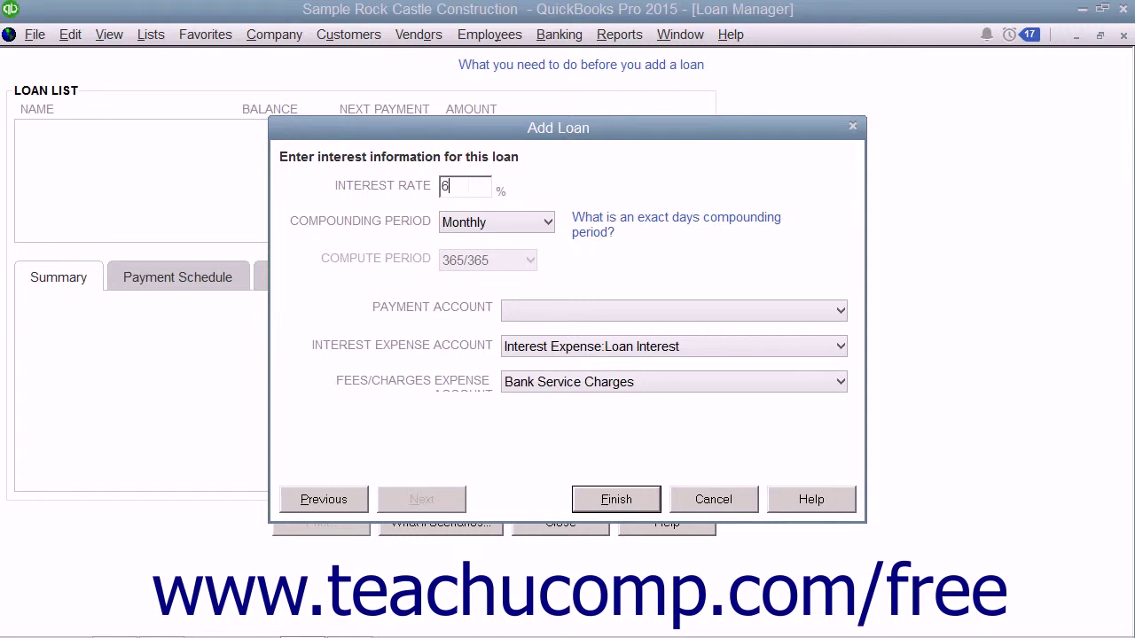
click(532, 226)
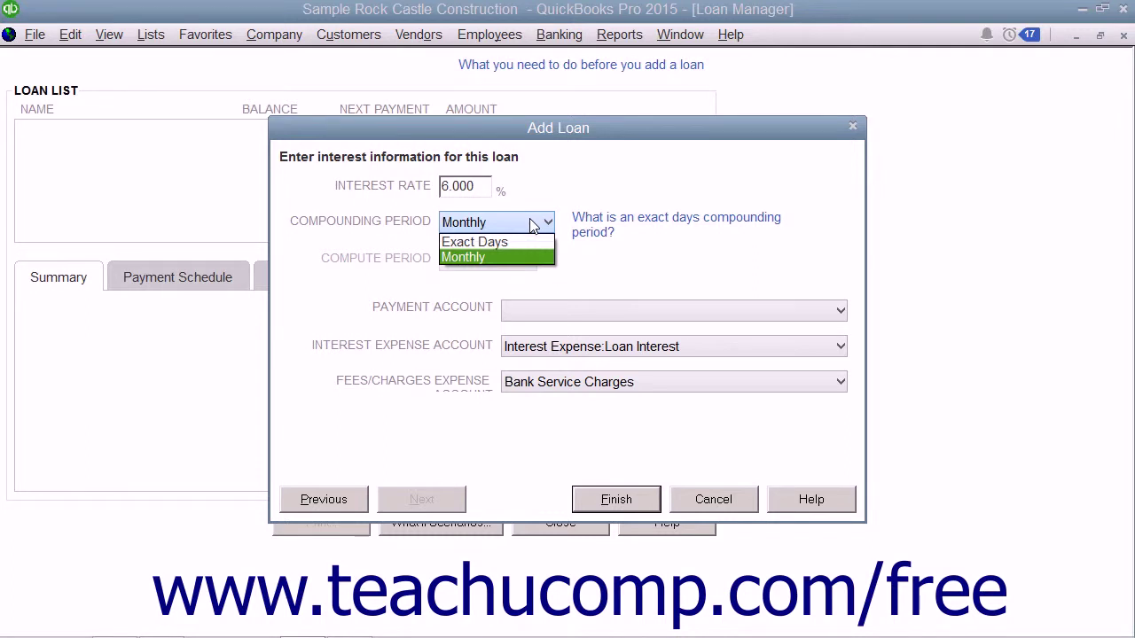
click(474, 242)
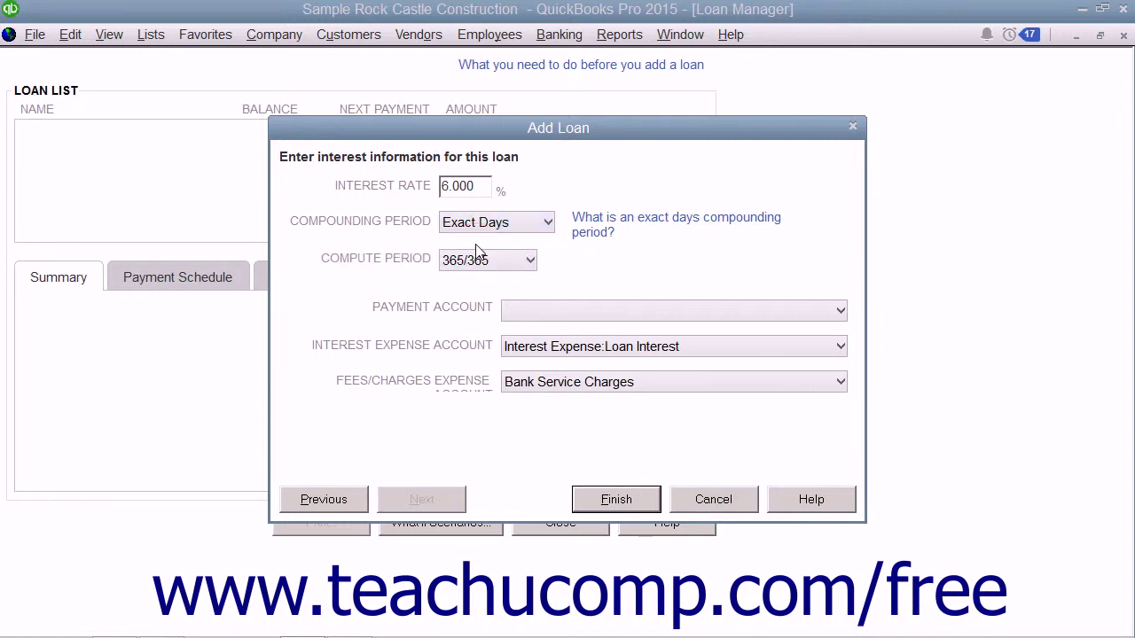
click(530, 261)
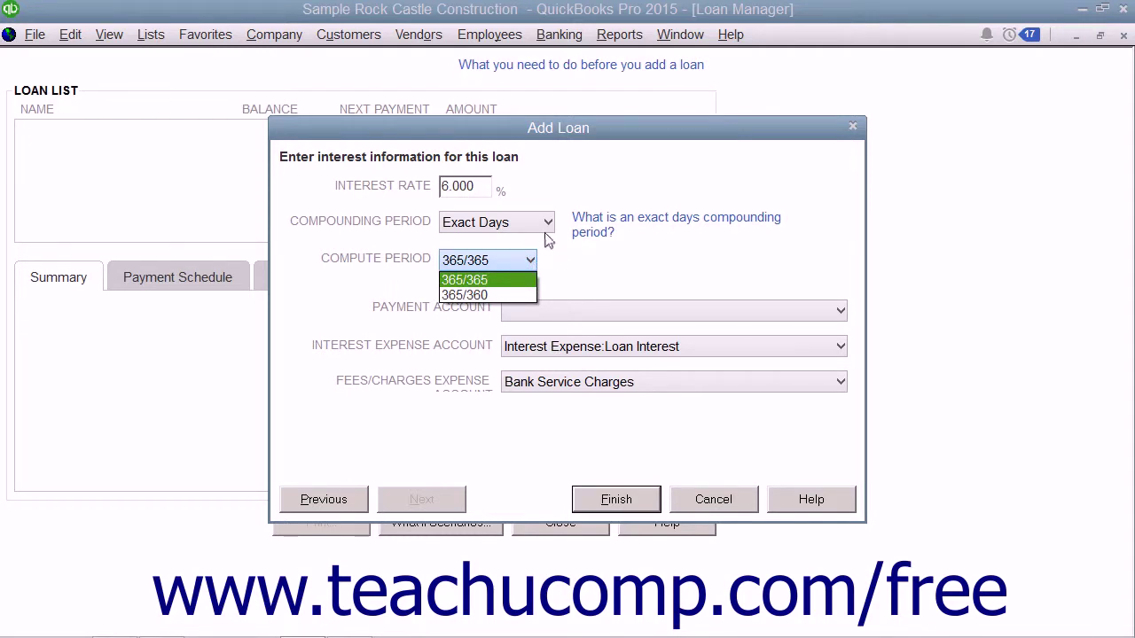
click(547, 225)
click(546, 225)
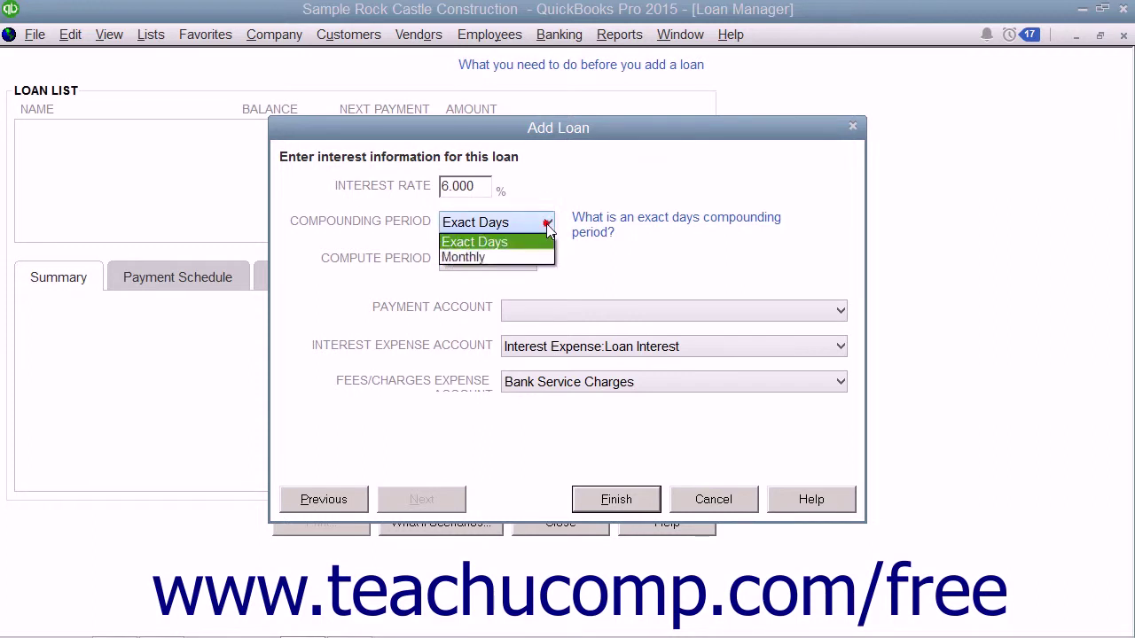
click(510, 256)
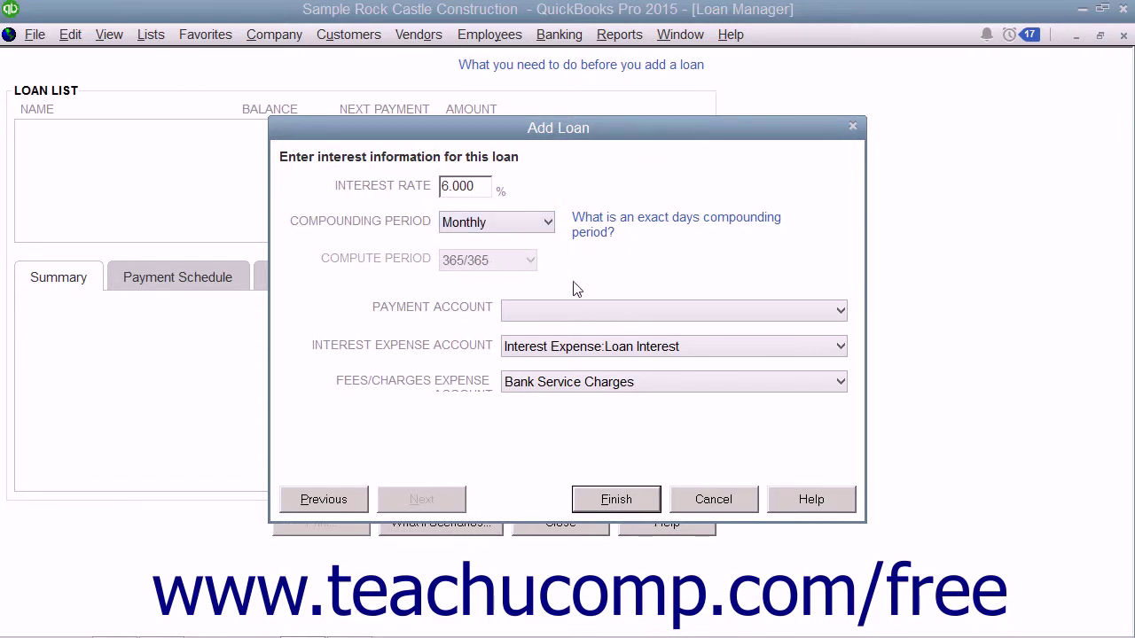
Step: Assign Checking for payments, Interest Expense:Loan Interest for interest and Bank Service Charges for fees, and finish adding the loan
click(822, 313)
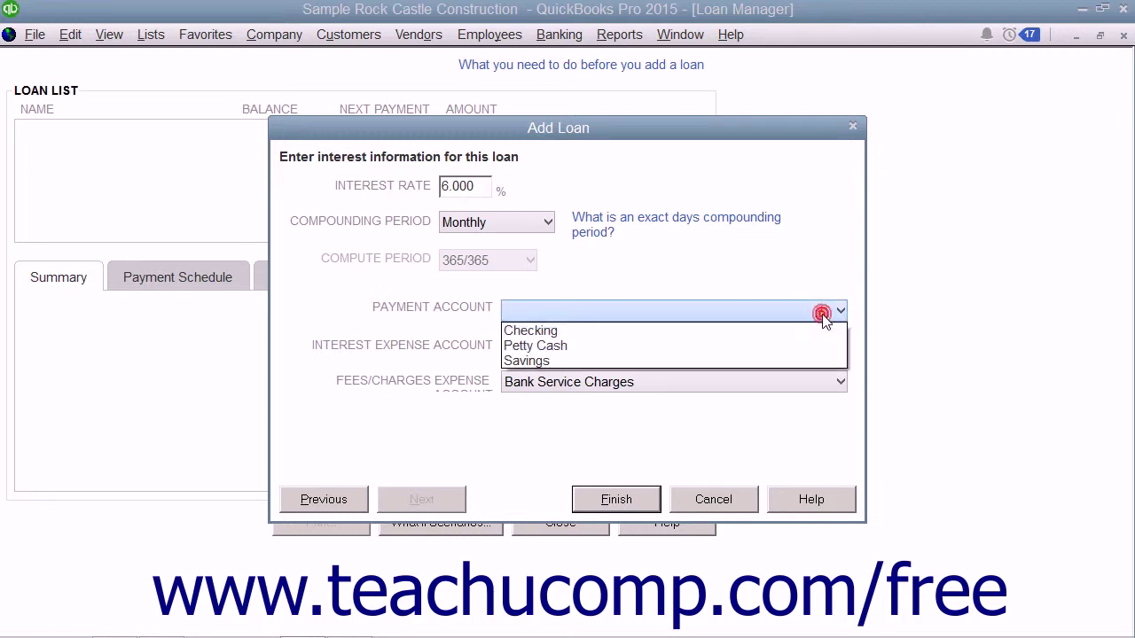
click(706, 332)
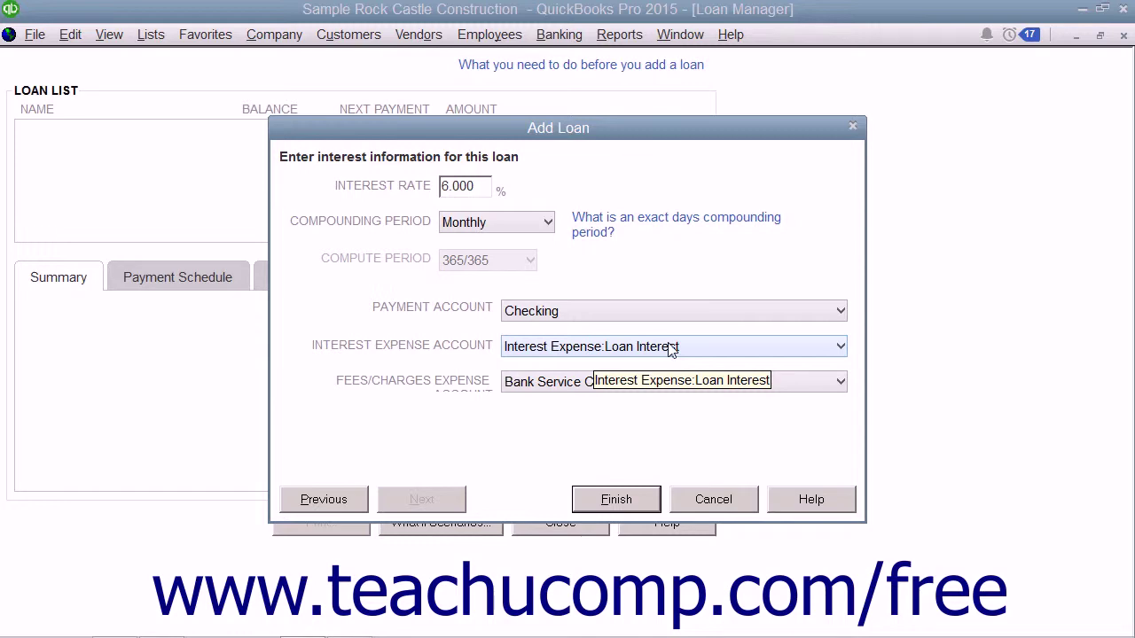
click(670, 348)
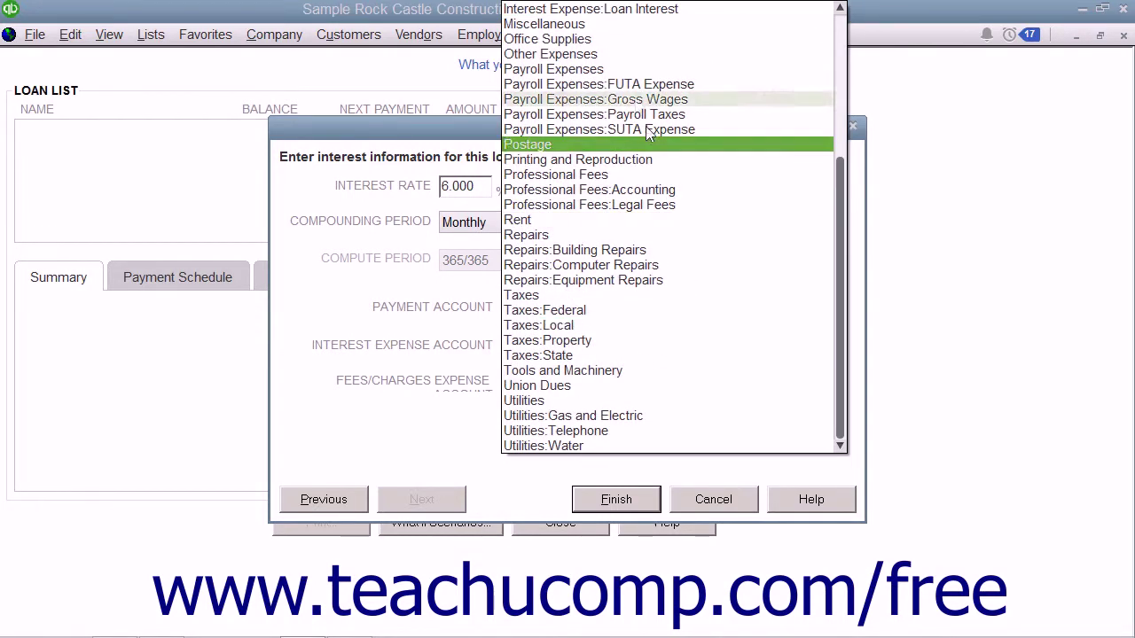
click(671, 9)
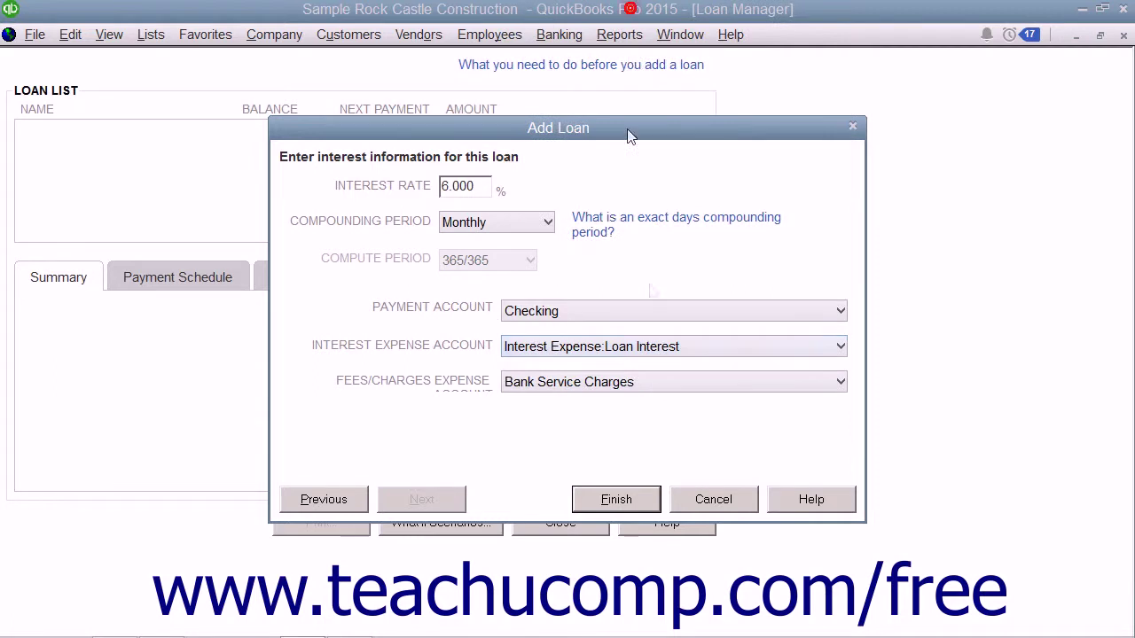
click(677, 391)
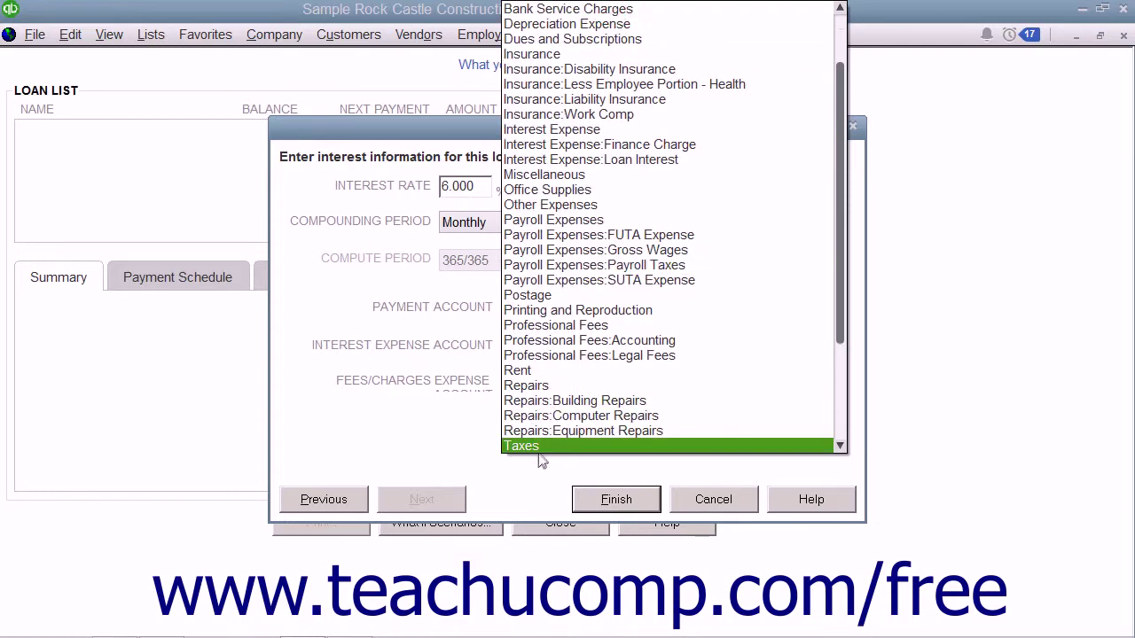
click(470, 460)
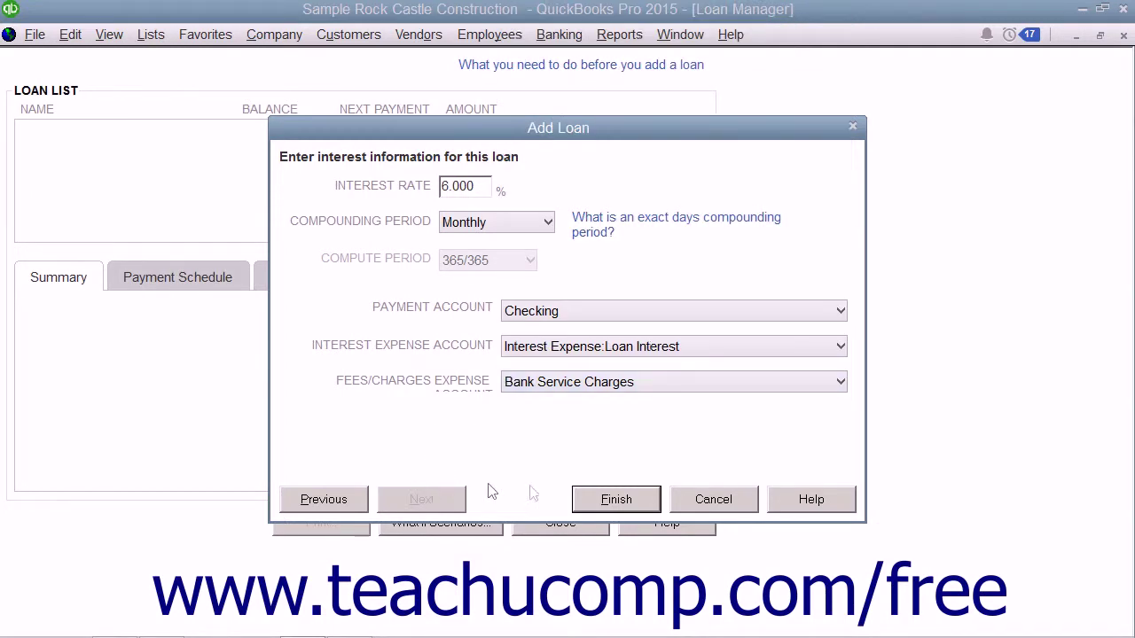
click(600, 501)
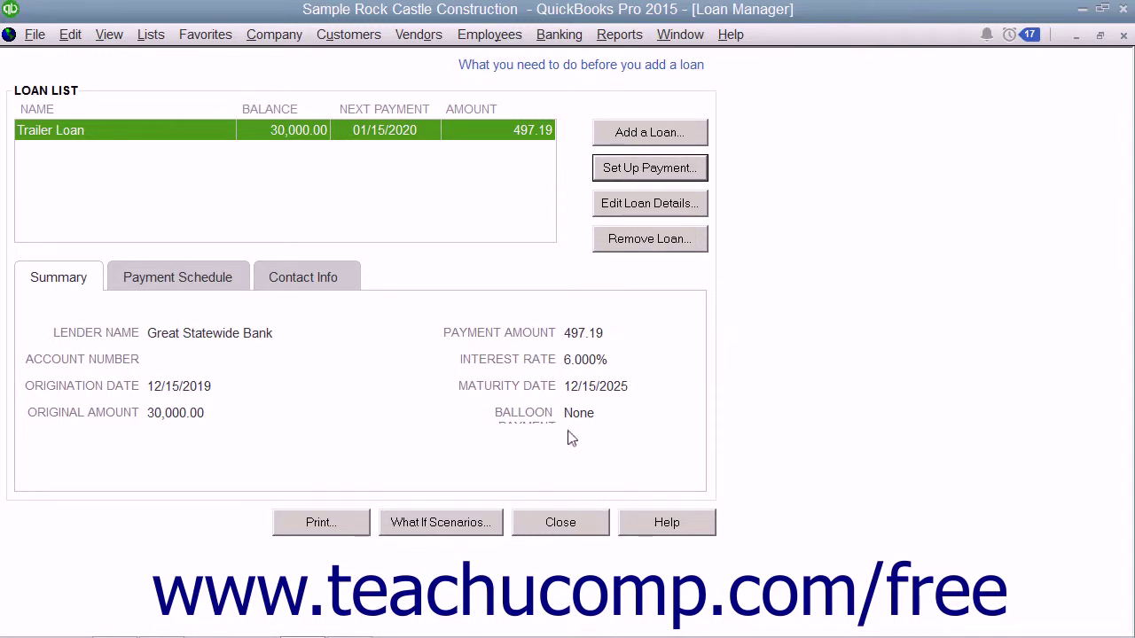
Step: Review the Trailer Loan's summary, payment schedule and lender contact information
click(164, 133)
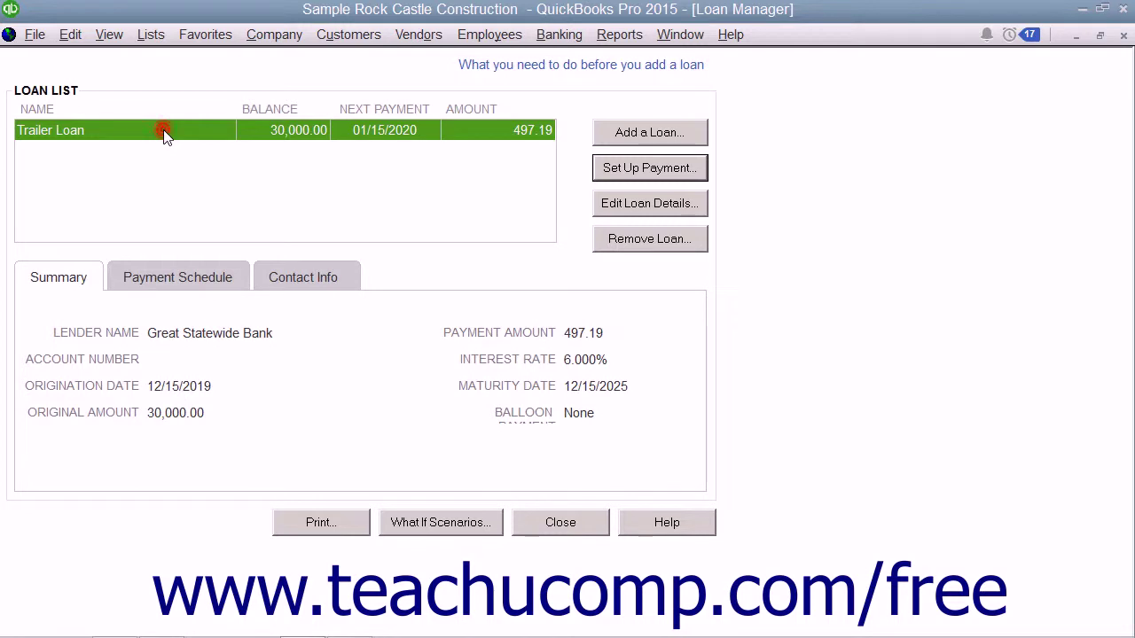
click(75, 277)
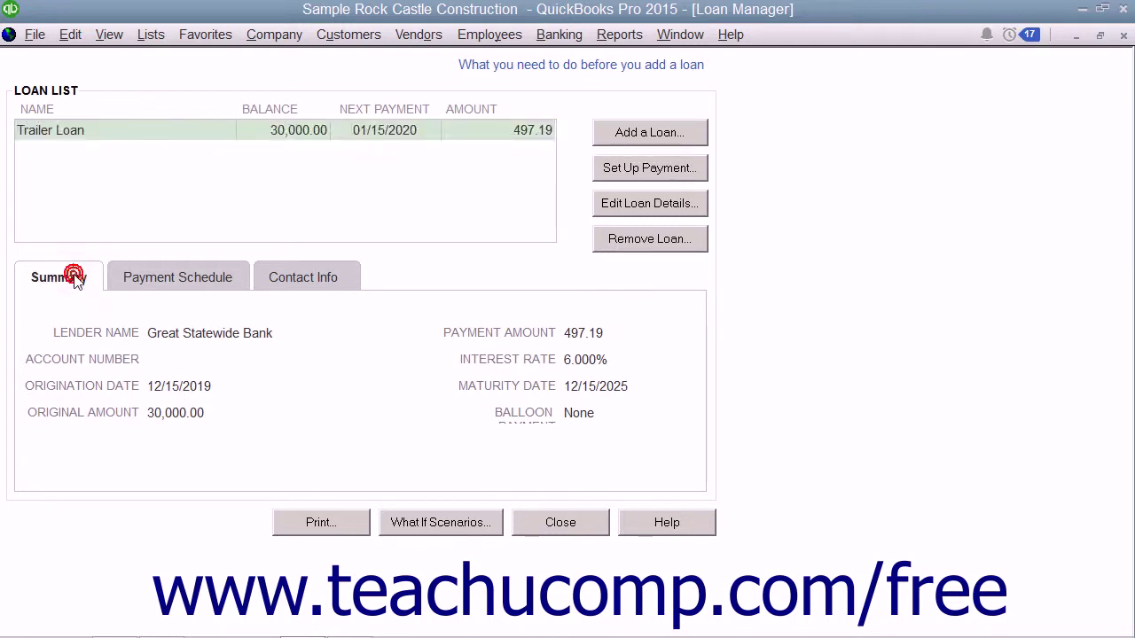
click(177, 280)
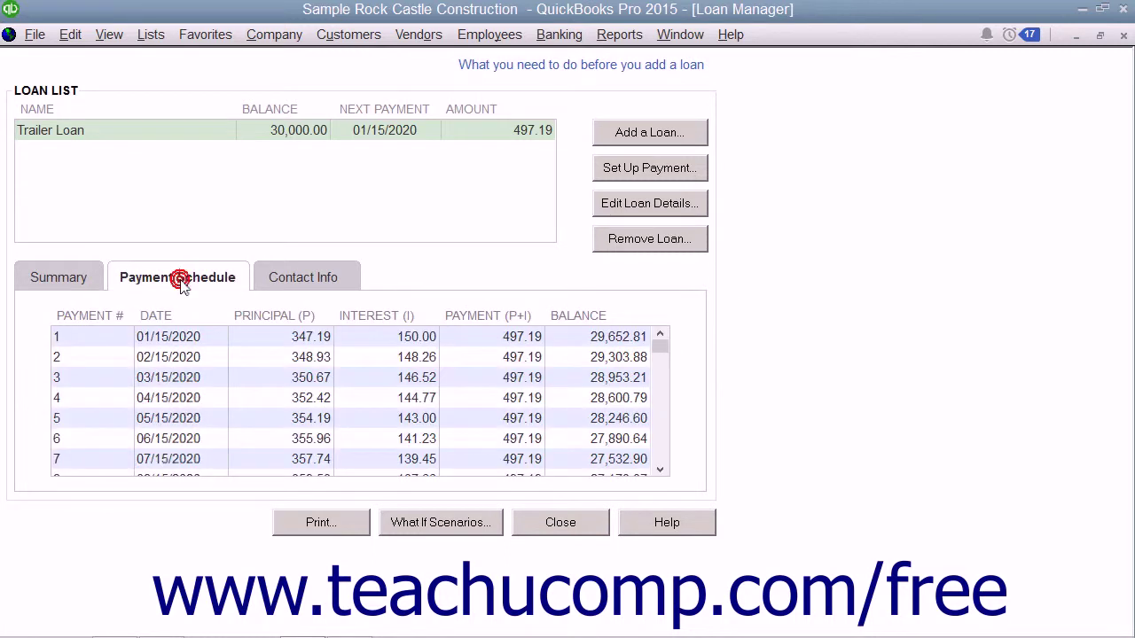
click(335, 288)
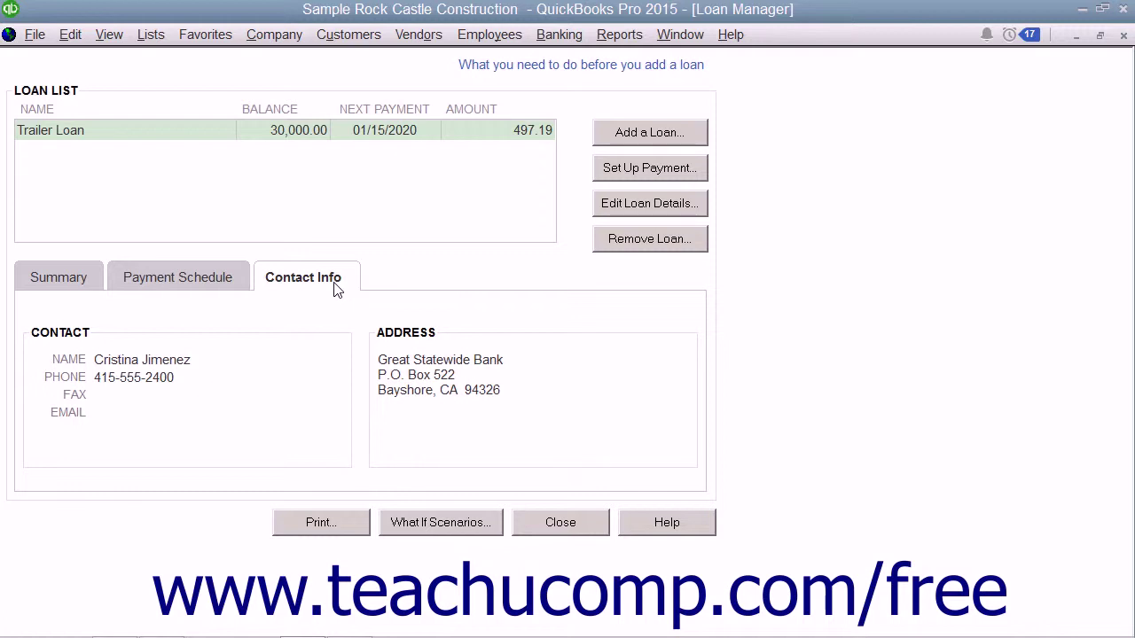
click(188, 130)
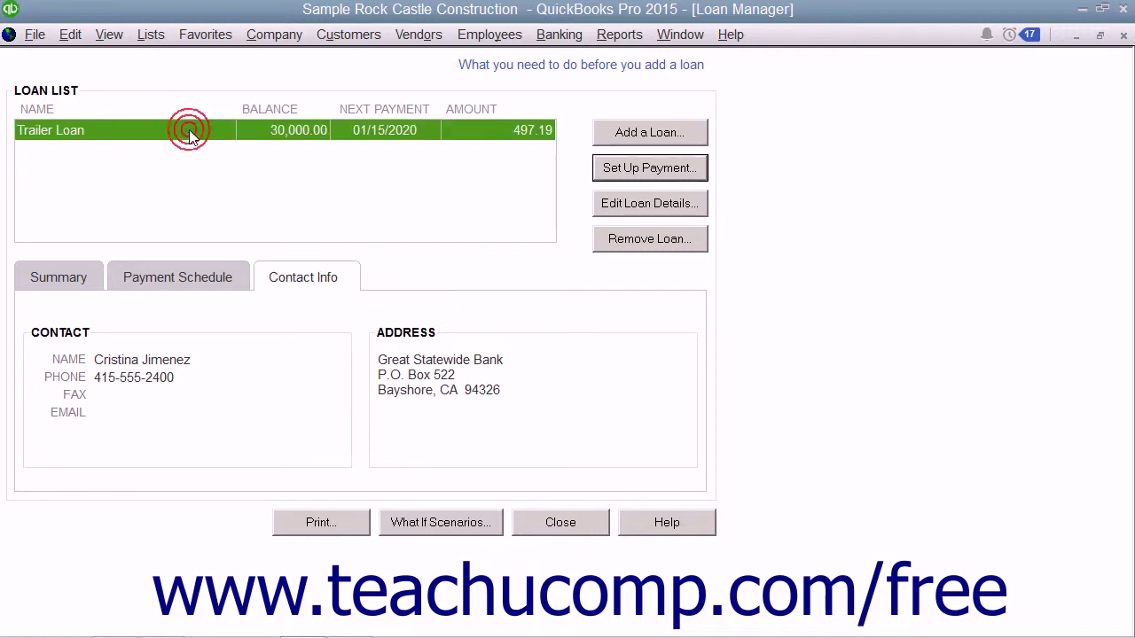
Step: Set up a regular payment on the Trailer Loan with Write a check as the method, and save and close the resulting check
click(623, 172)
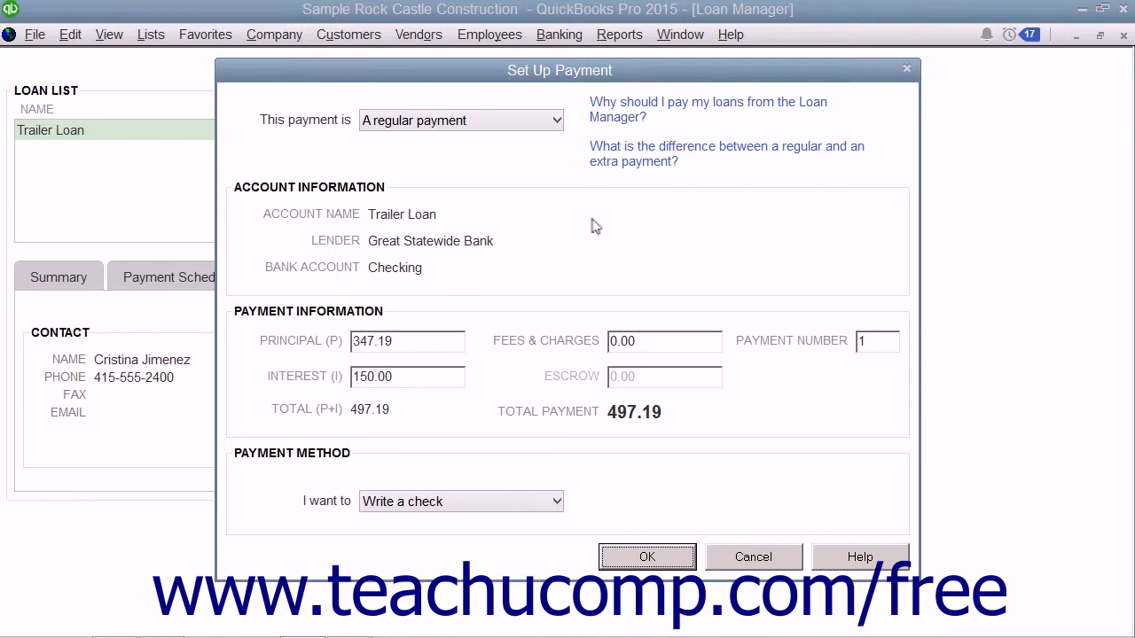
click(552, 126)
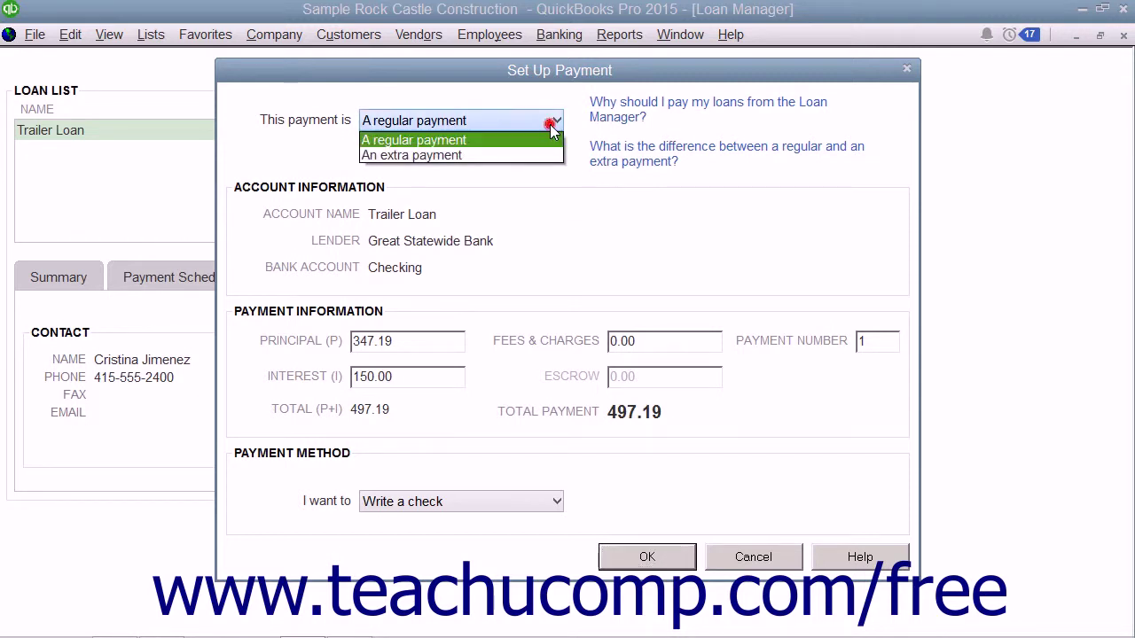
click(469, 142)
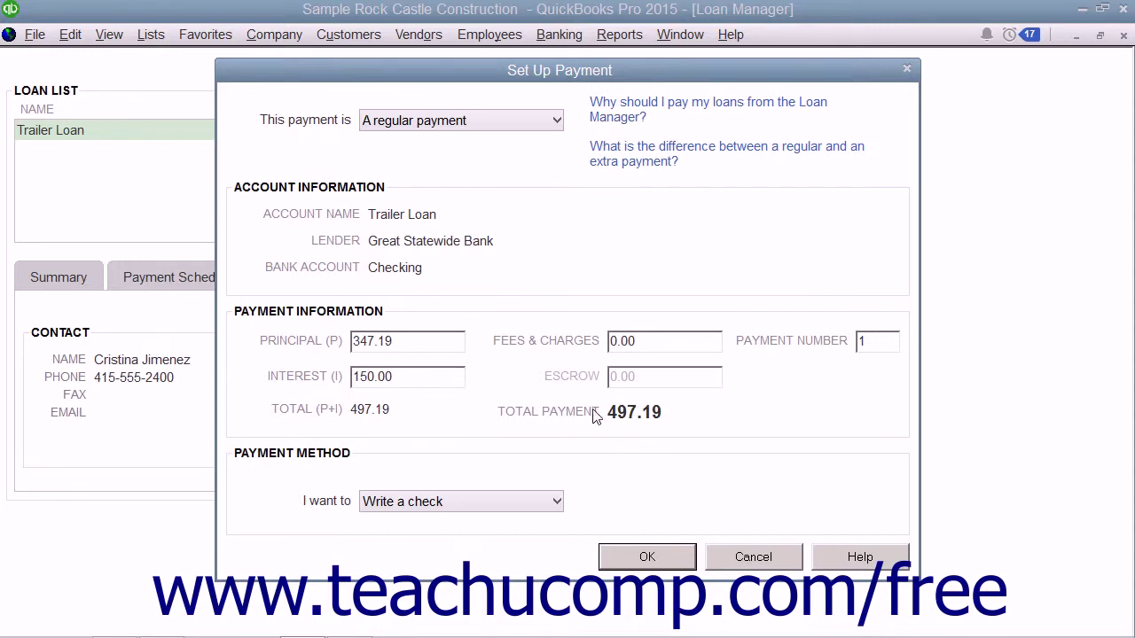
click(556, 501)
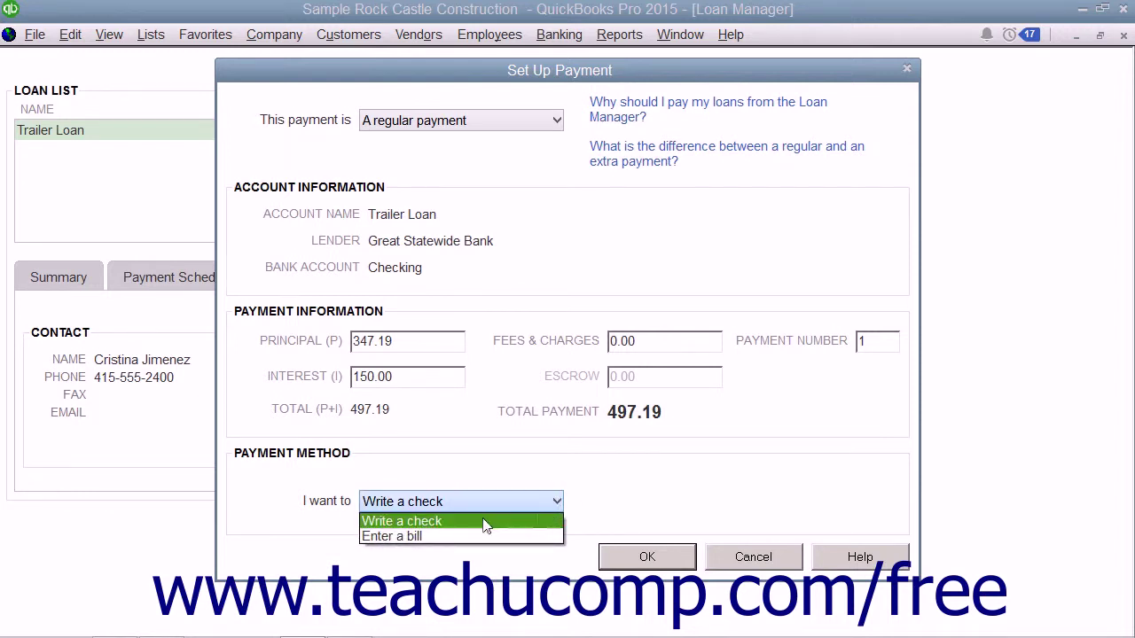
click(486, 525)
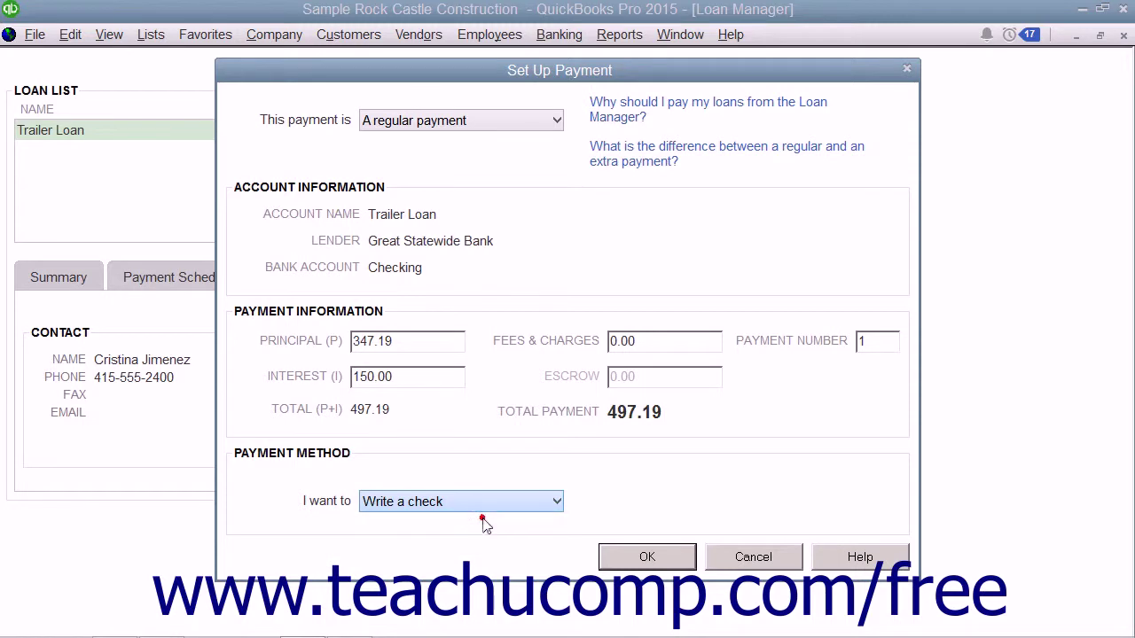
click(659, 557)
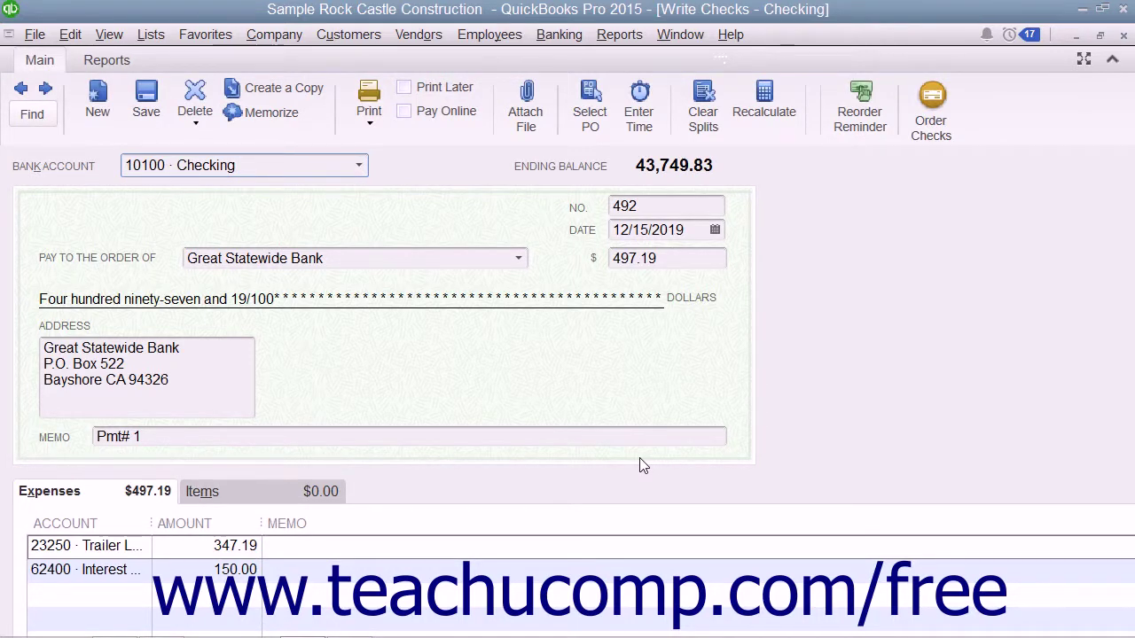
click(140, 101)
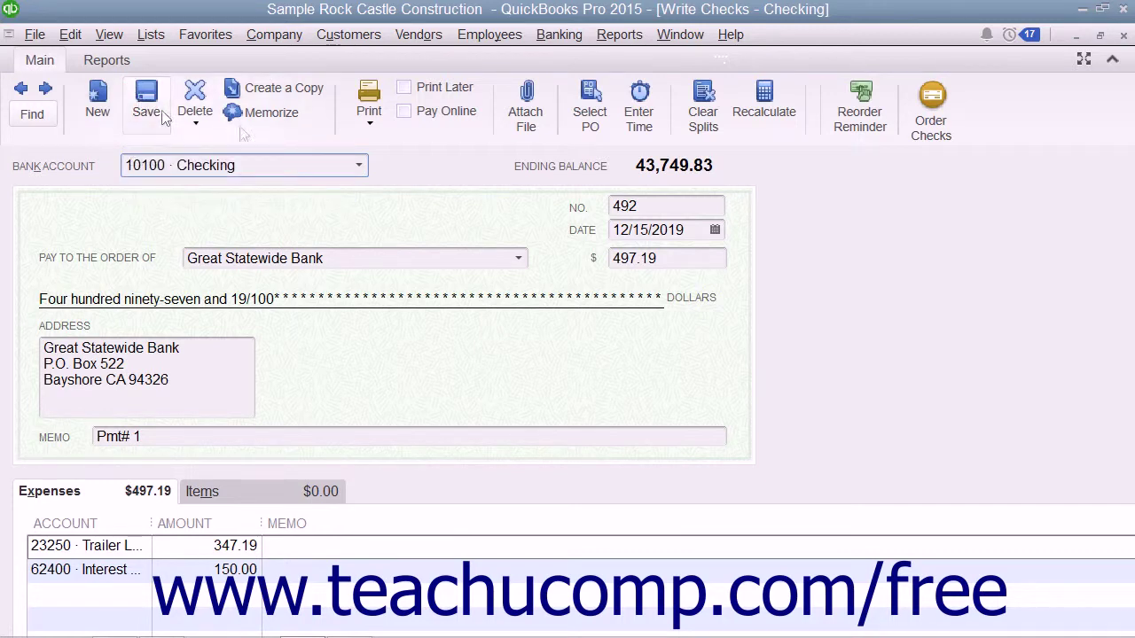
click(1123, 36)
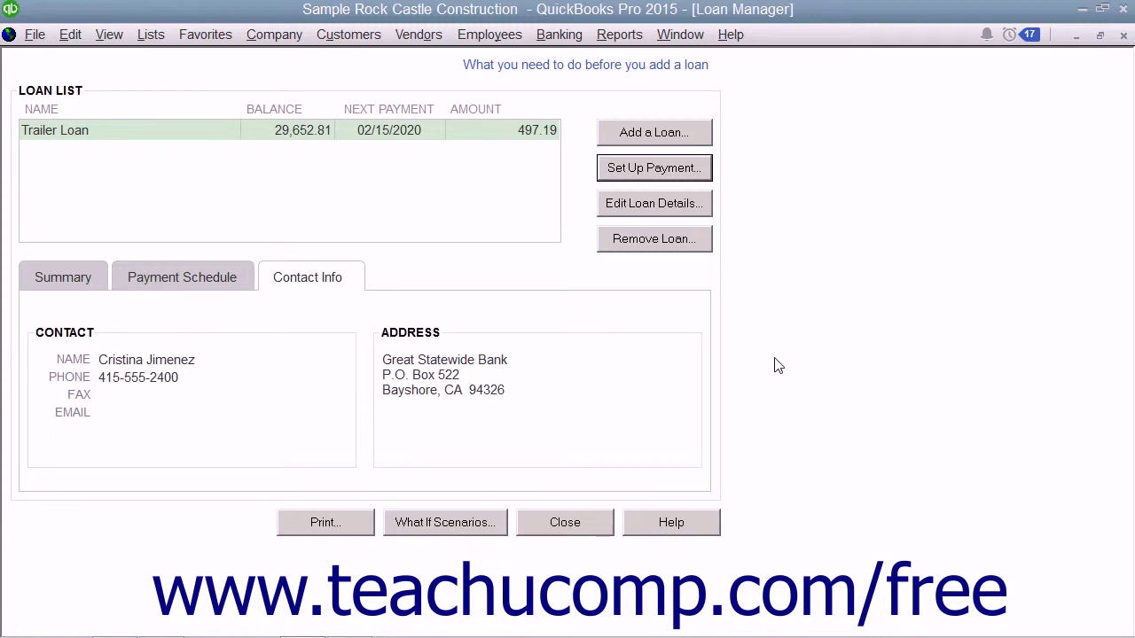
Step: Open the Trailer Loan's details for editing to review its account information, and close them without making changes
click(219, 138)
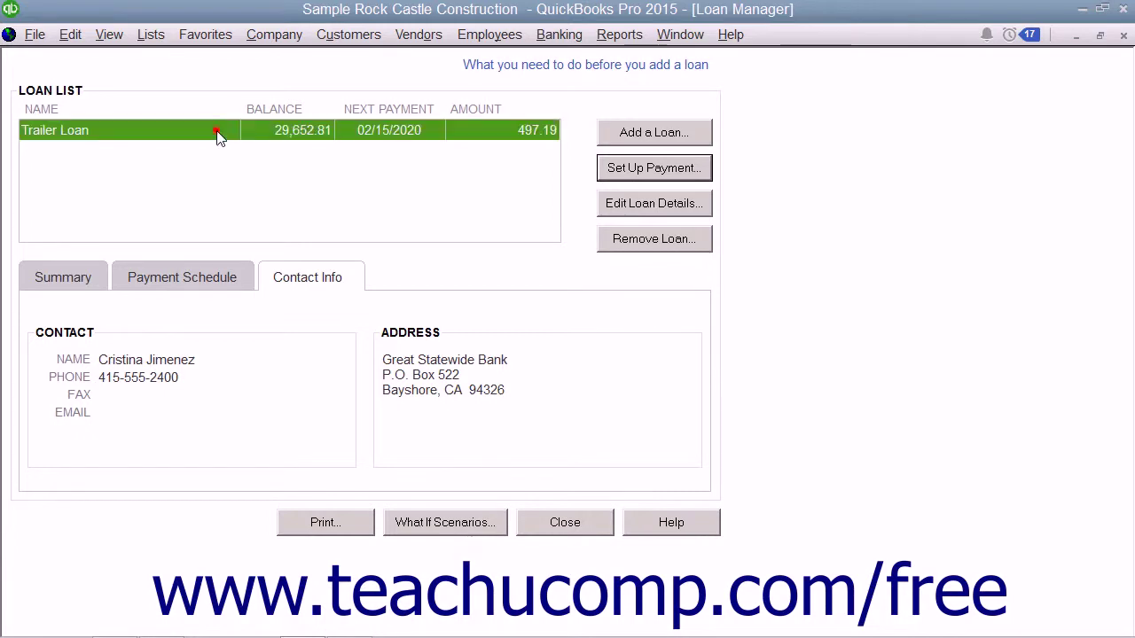
click(667, 208)
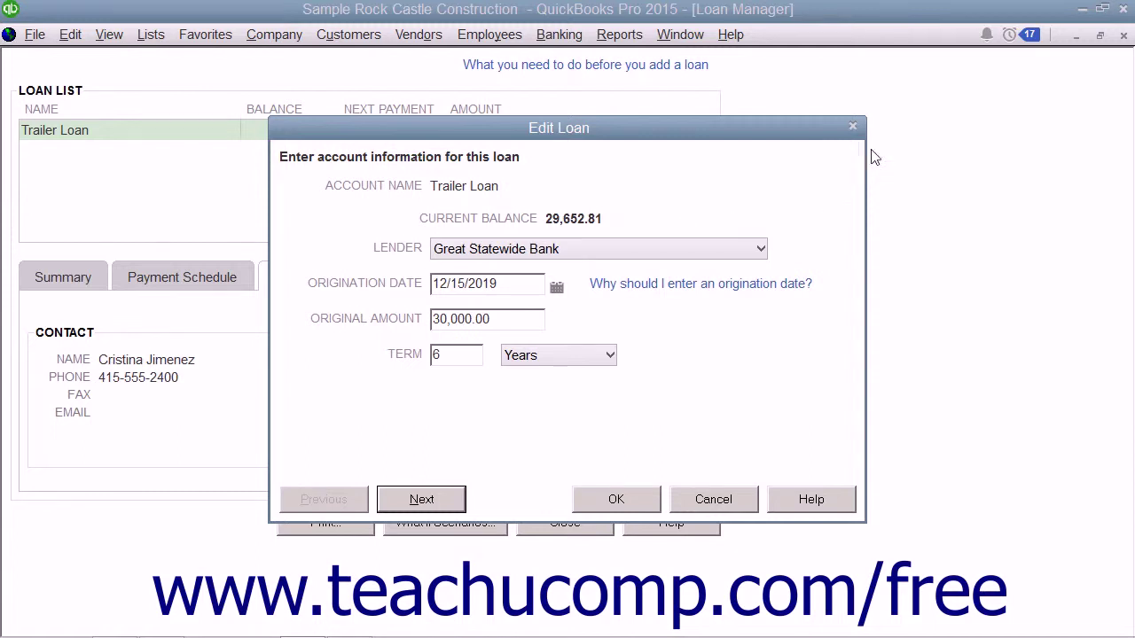
click(853, 129)
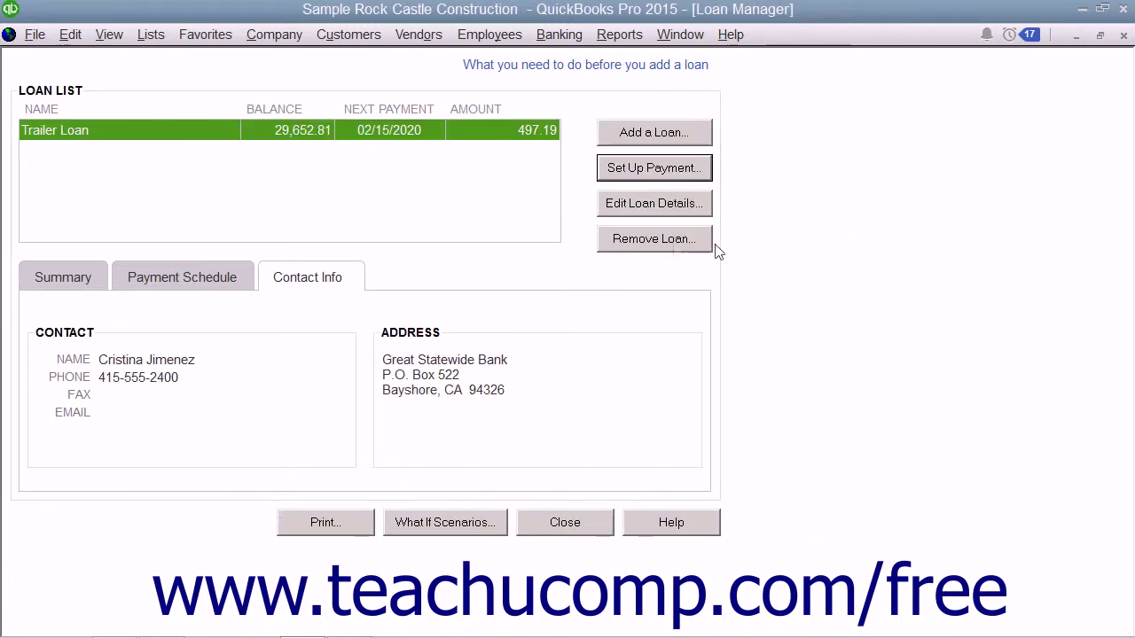
click(228, 136)
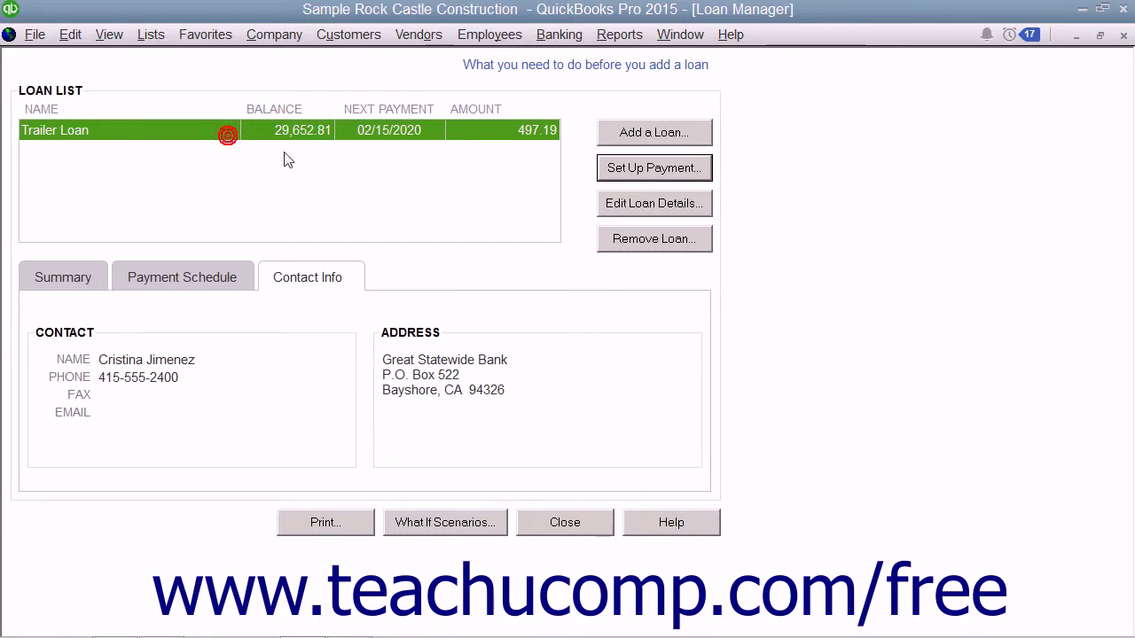
click(647, 245)
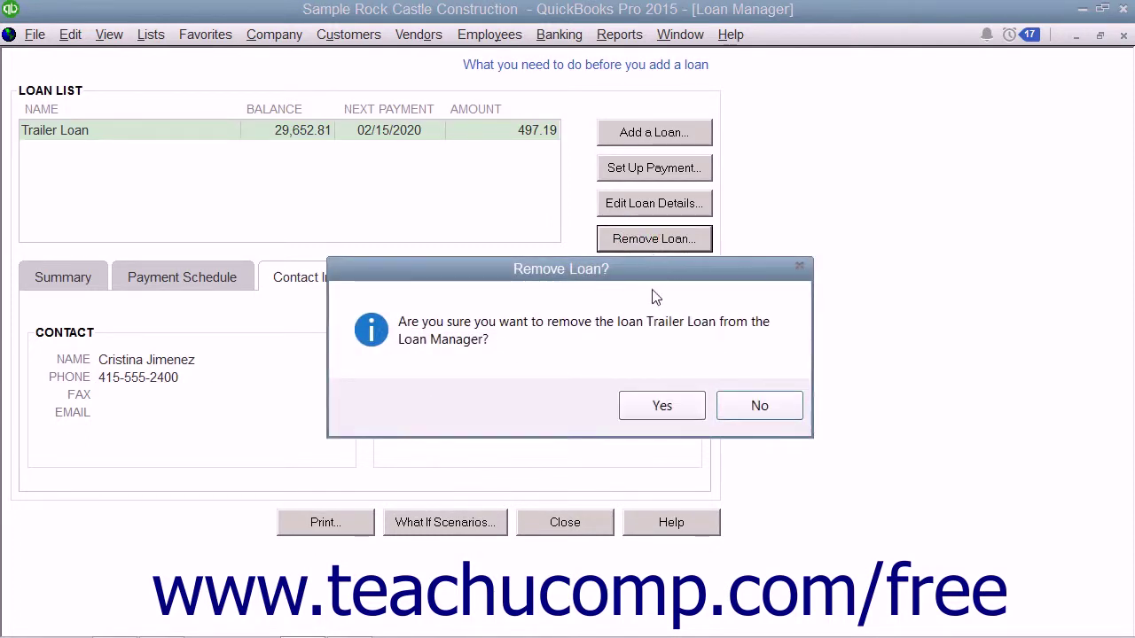
click(758, 400)
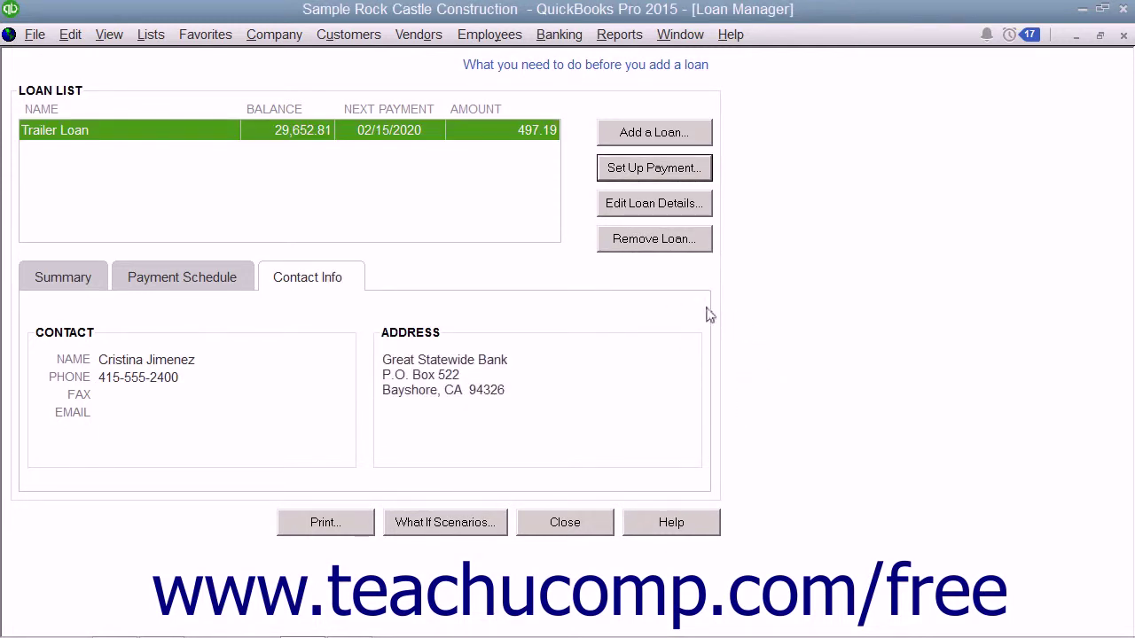
Step: Calculate the What If scenario of changing the Trailer Loan's interest rate to 5%, and close the scenarios
click(481, 525)
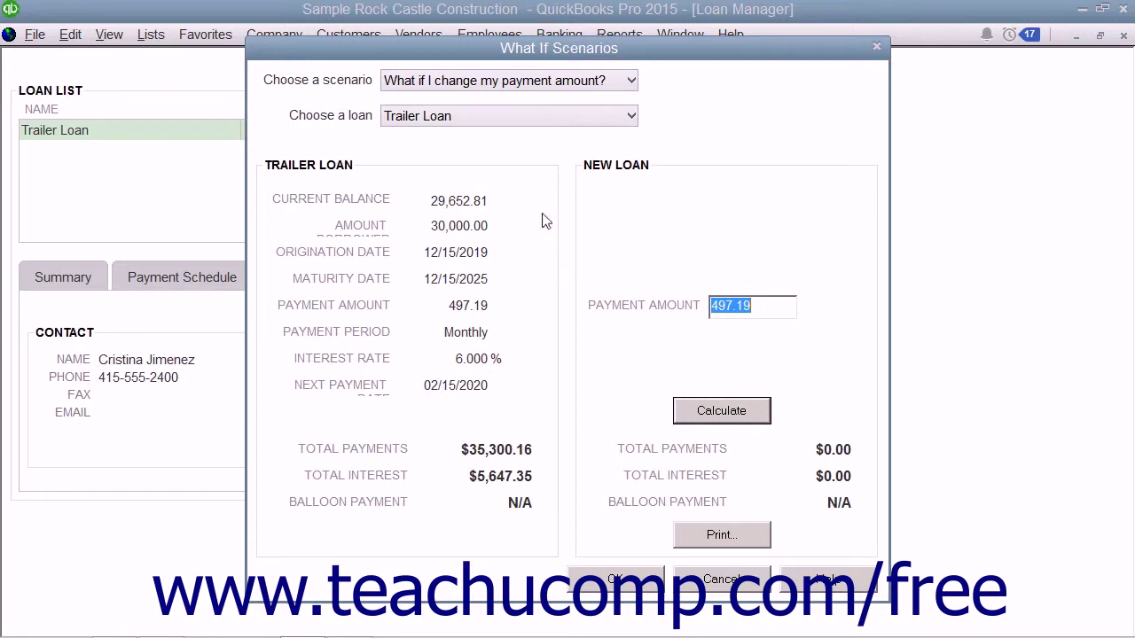
click(631, 82)
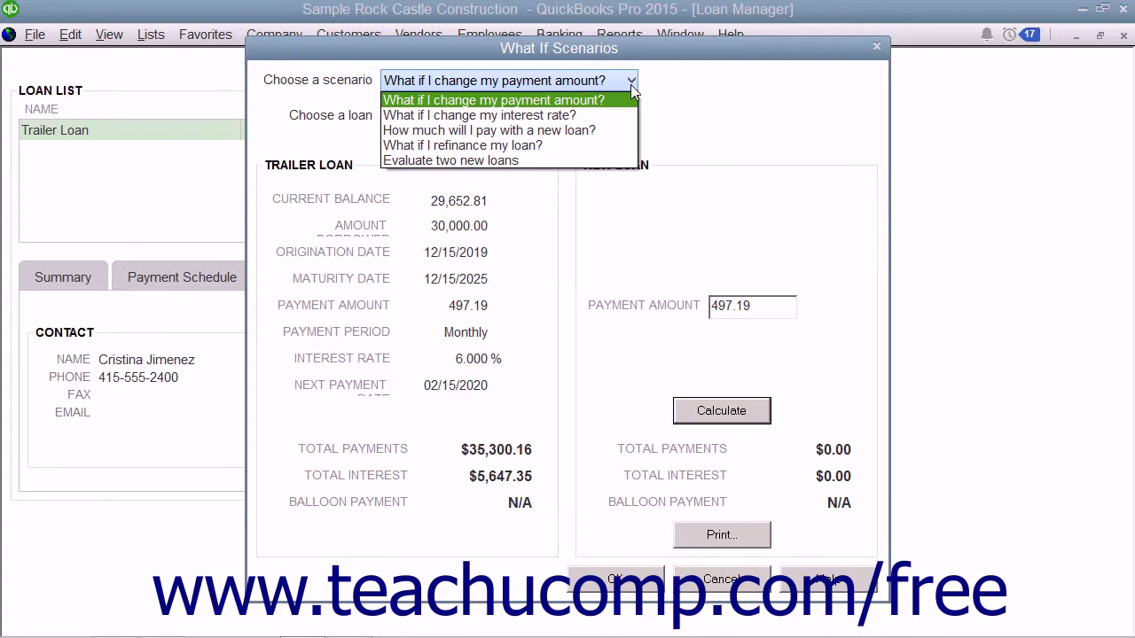
click(551, 115)
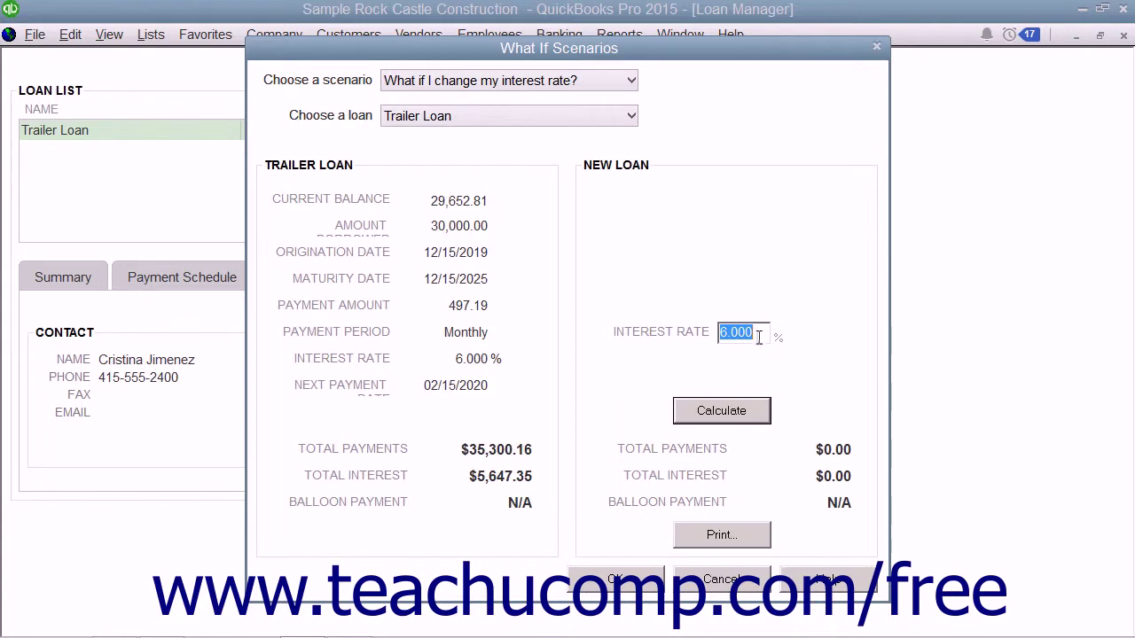
text(5)
click(729, 414)
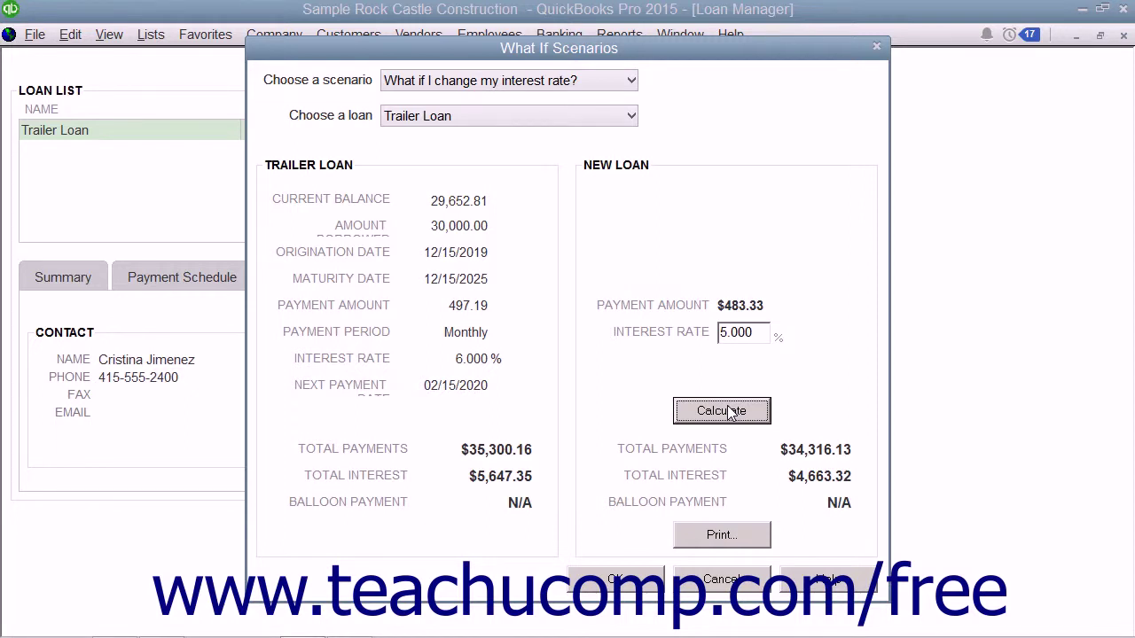
click(651, 587)
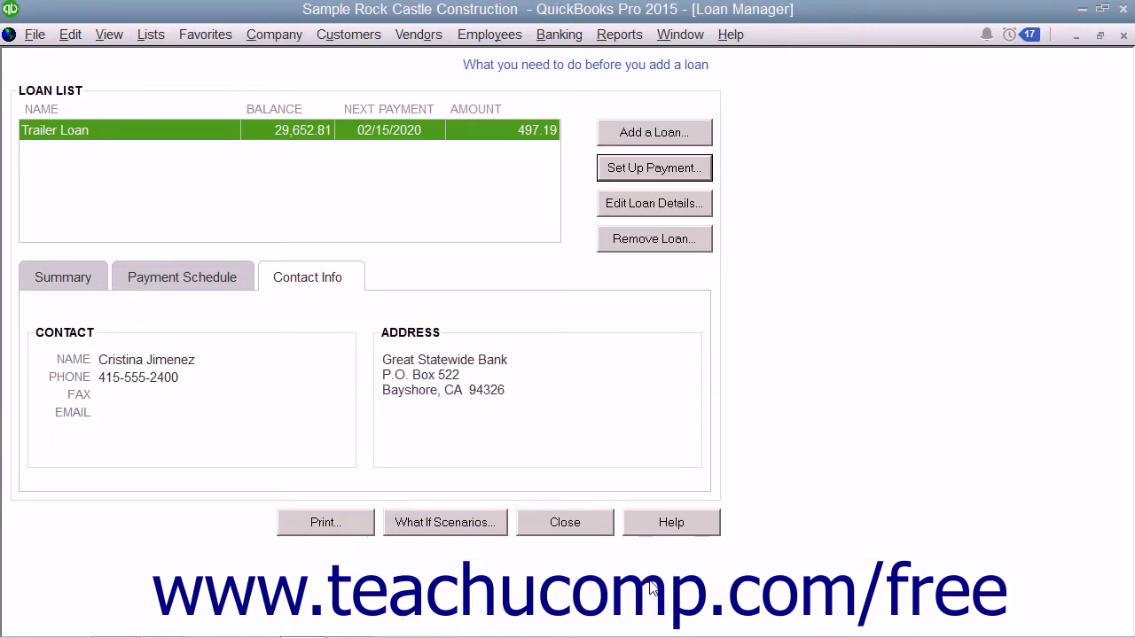